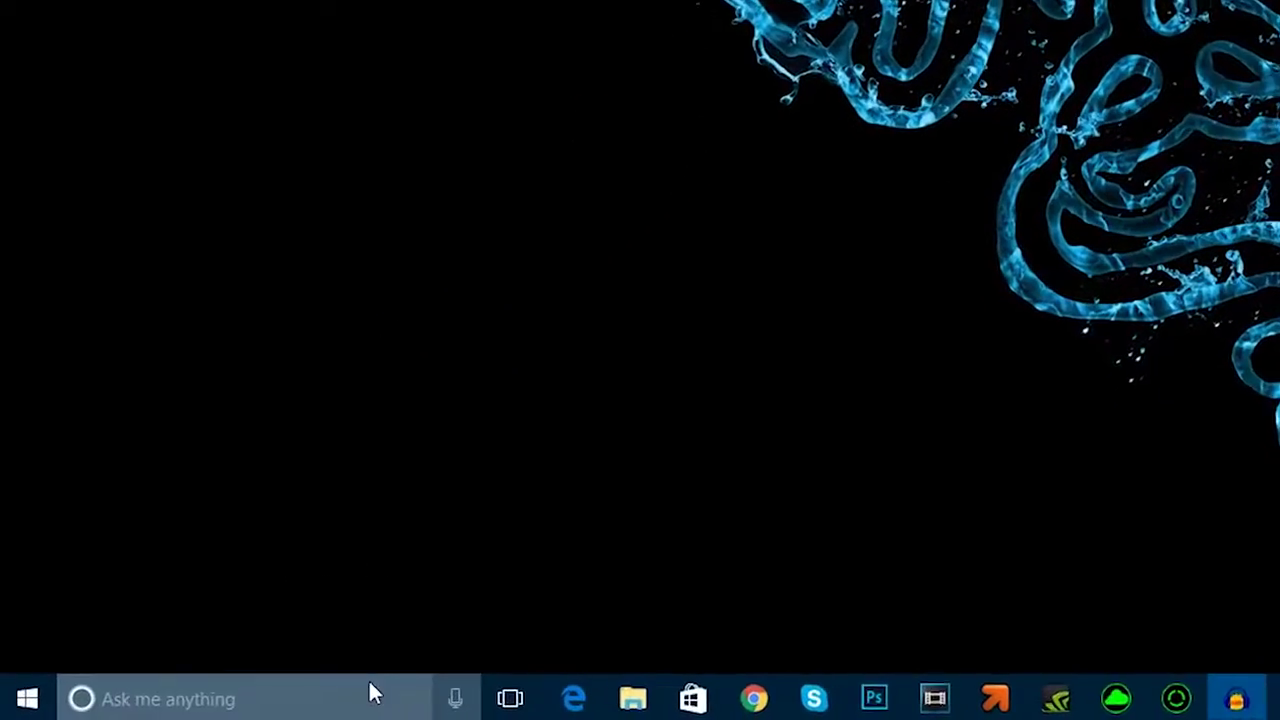
- Open the Roaming application data folder by searching for %appdata%
{"action": "left_click", "coordinate": [418, 716]}
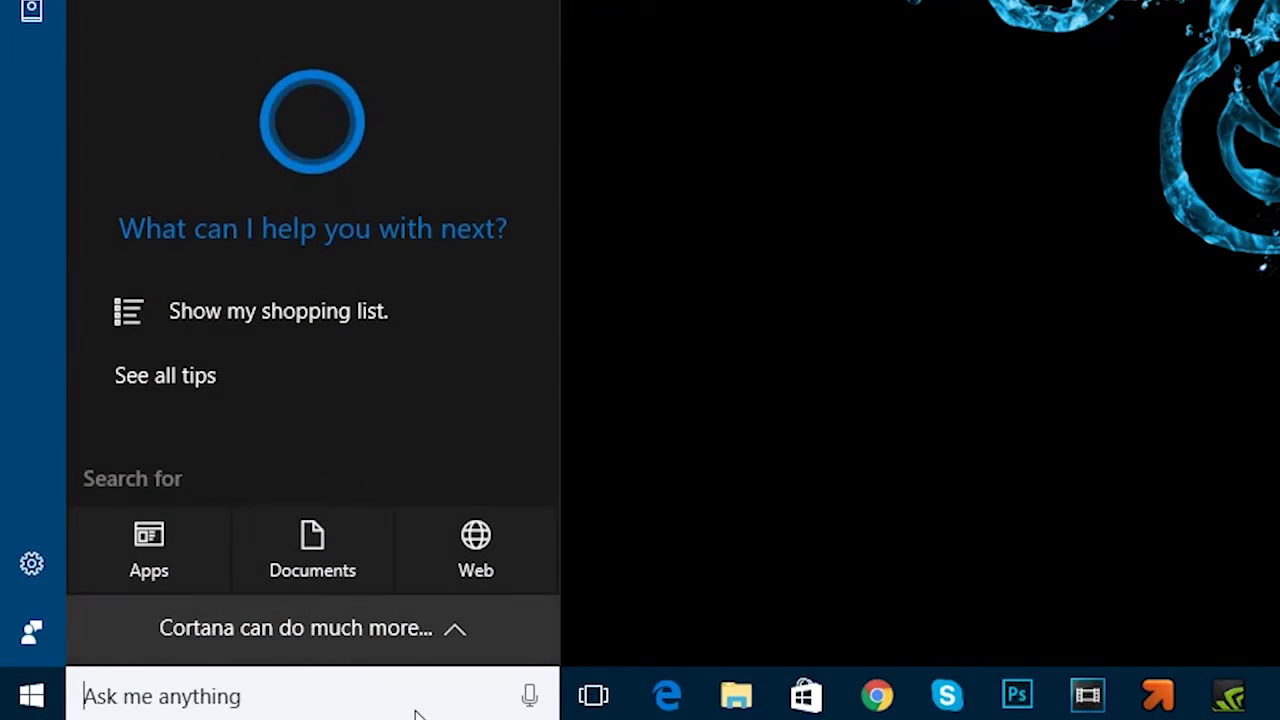
{"action": "type", "text": "%appdata"}
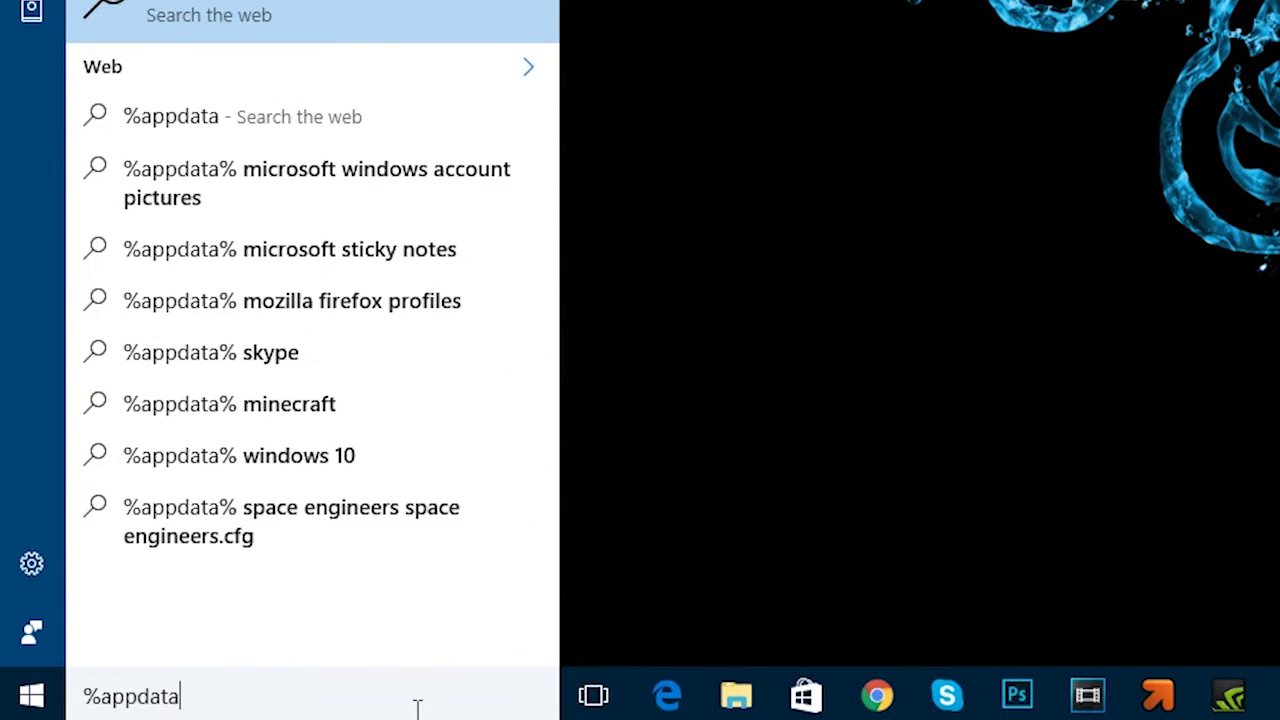
{"action": "type", "text": "%"}
{"action": "key", "text": "Return"}
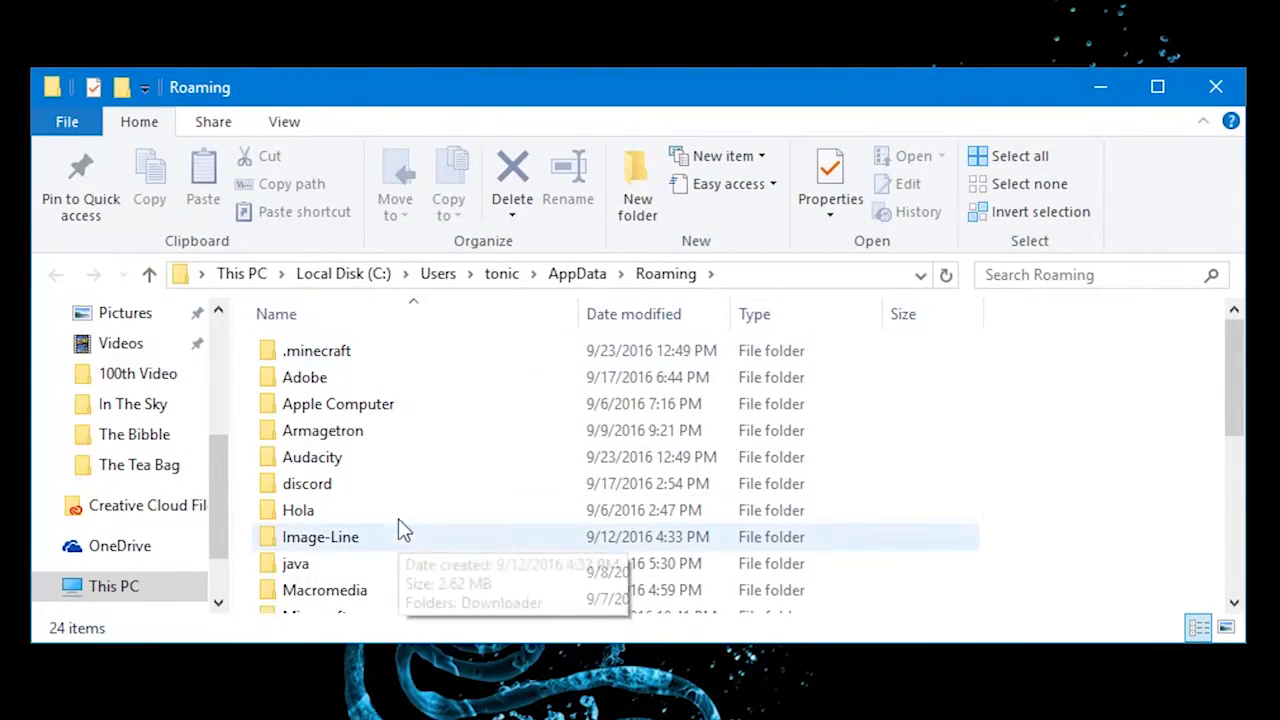
- Open the .minecraft folder inside Roaming and minimize its window
{"action": "scroll", "coordinate": [398, 528], "scroll_direction": "down", "scroll_amount": 5}
{"action": "scroll", "coordinate": [400, 525], "scroll_direction": "up", "scroll_amount": 5}
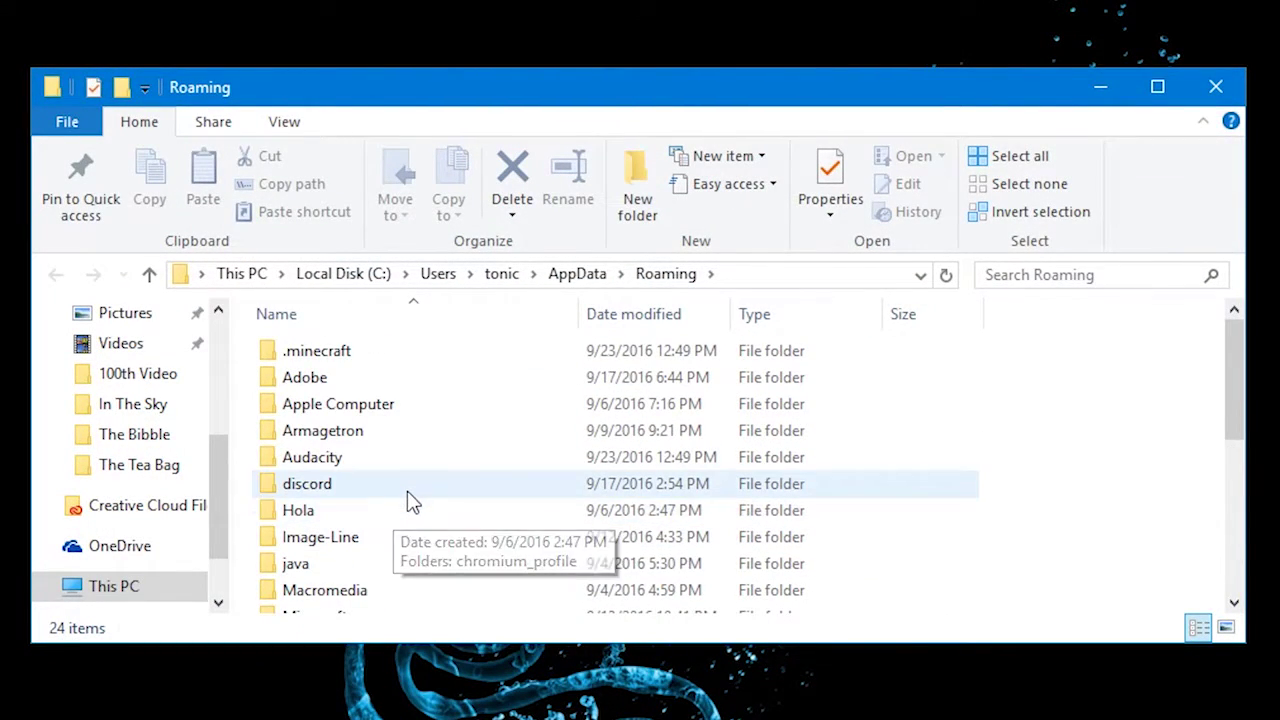
{"action": "double_click", "coordinate": [379, 351]}
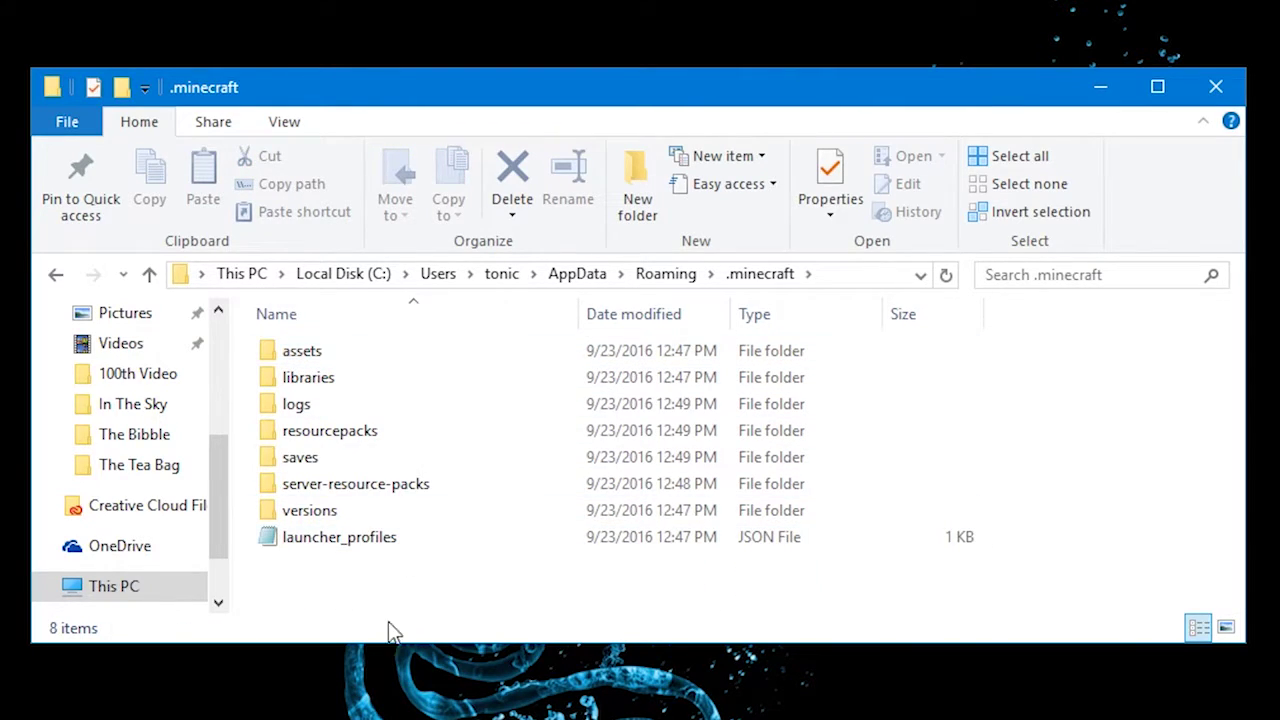
{"action": "left_click_drag", "start_coordinate": [402, 598], "coordinate": [340, 587]}
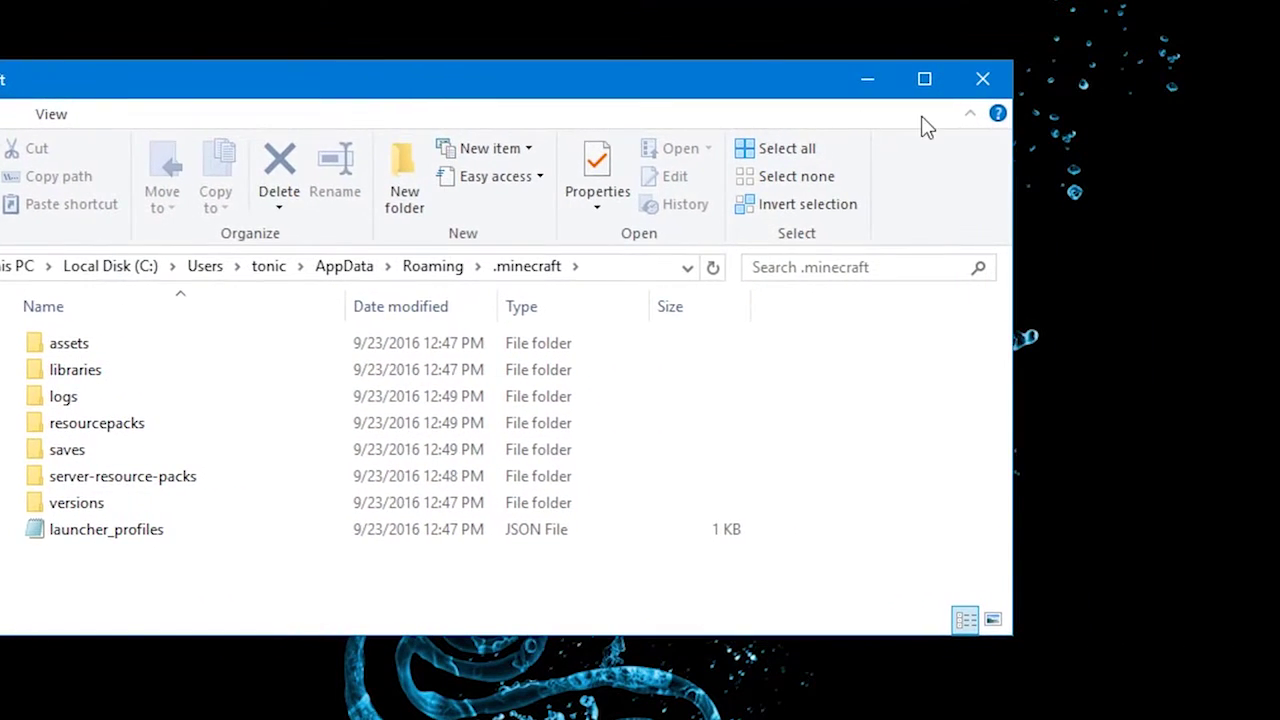
{"action": "left_click", "coordinate": [1100, 87]}
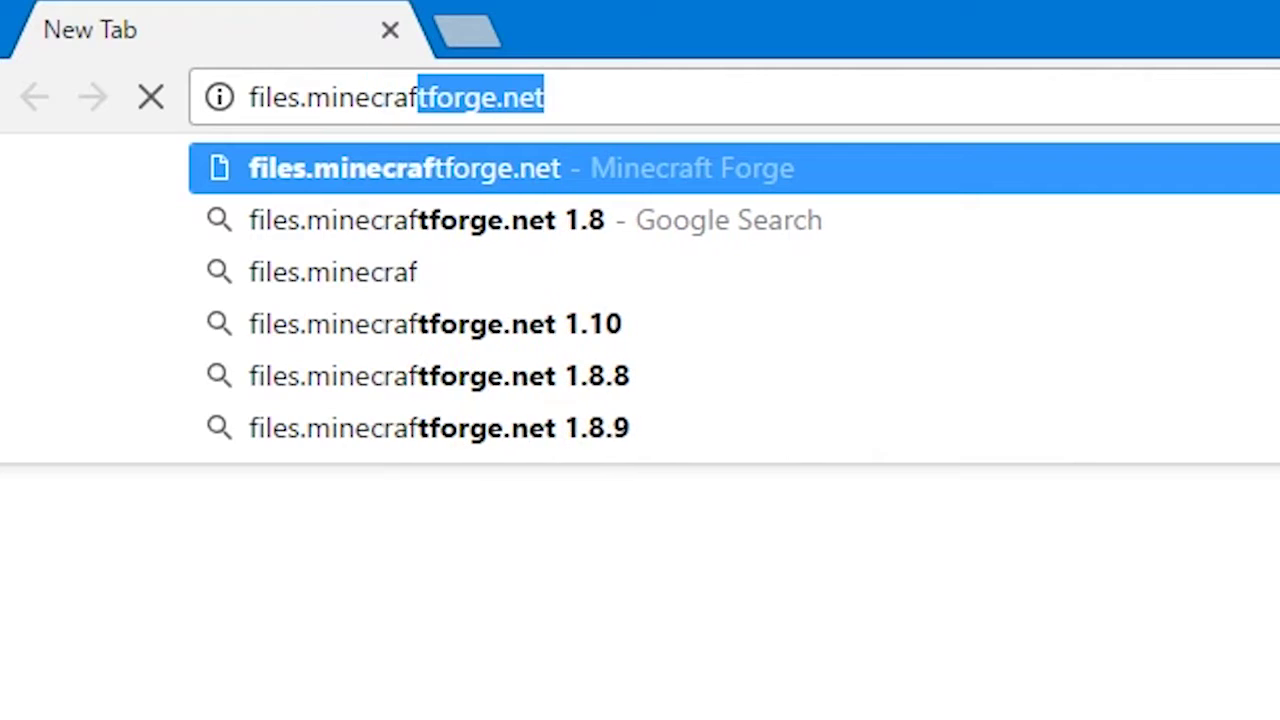
- Switch to Chrome, go to files.minecraftforge.net and show the Forge downloads for Minecraft 1.7.10
{"action": "type", "text": "rge.net"}
{"action": "key", "text": "Return"}
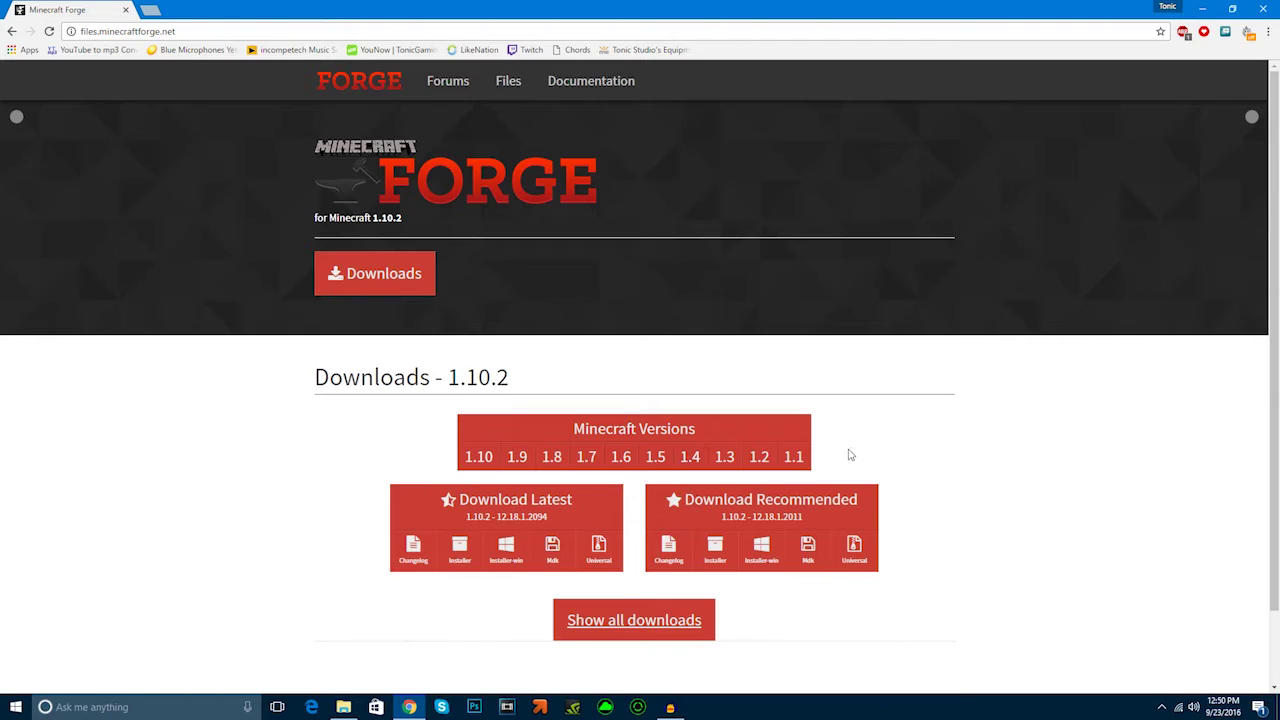
{"action": "mouse_move", "coordinate": [580, 456]}
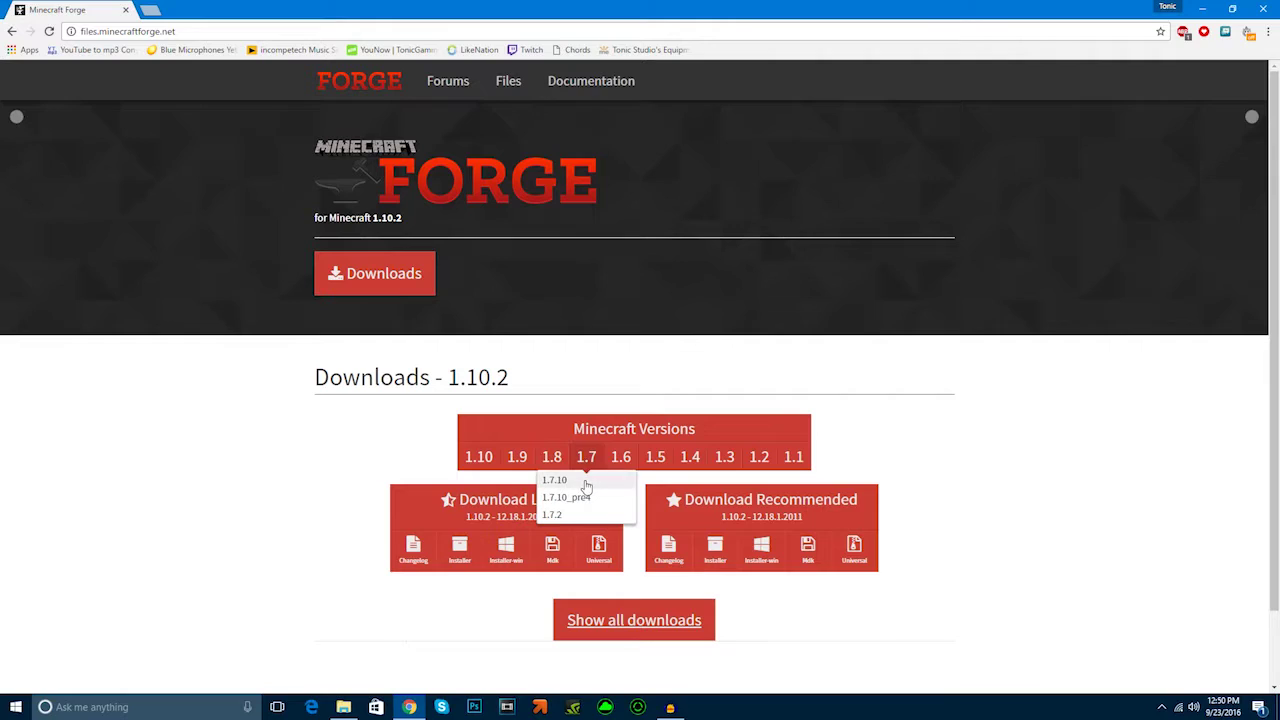
{"action": "left_click", "coordinate": [558, 481]}
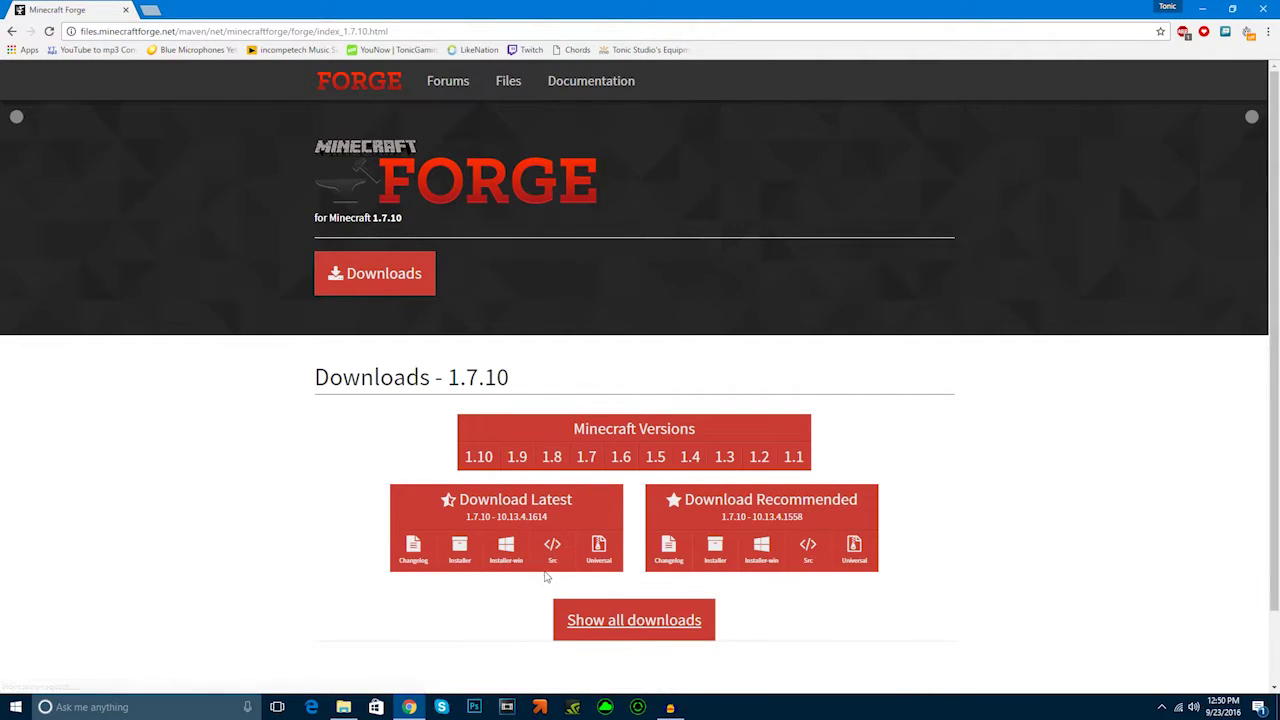
{"action": "scroll", "coordinate": [380, 556], "scroll_direction": "down", "scroll_amount": 1}
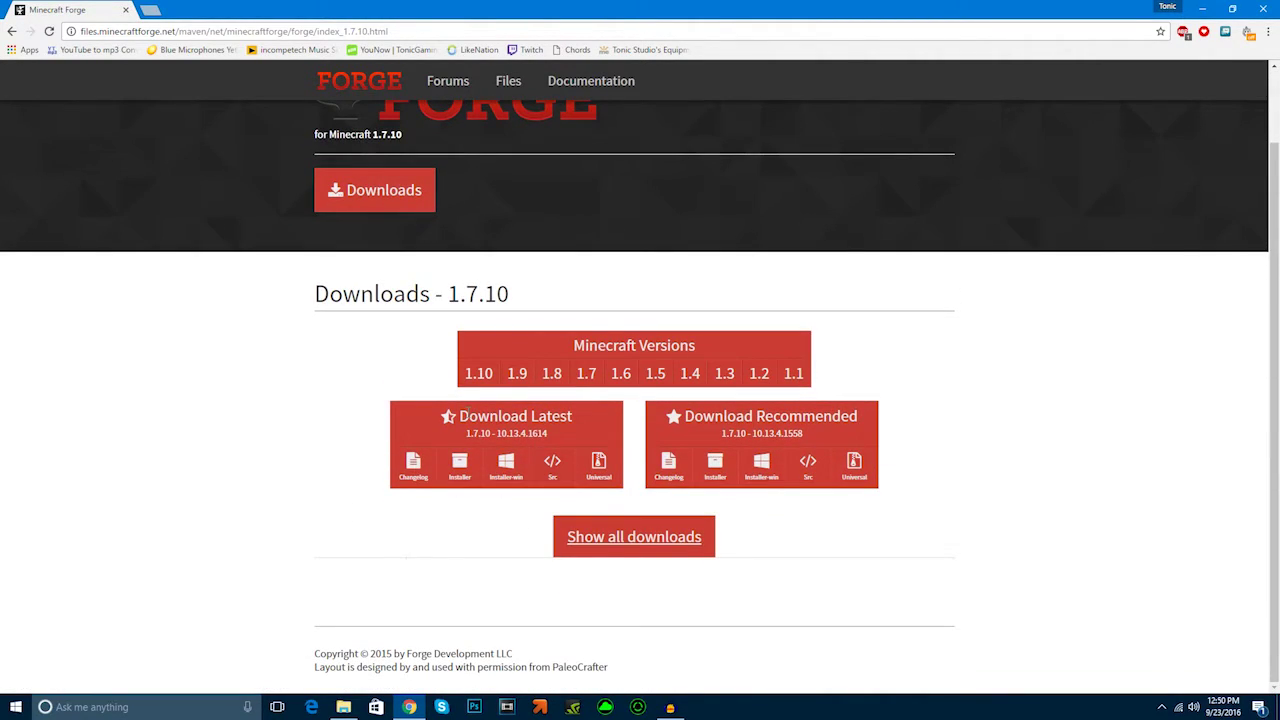
{"action": "left_click_drag", "start_coordinate": [467, 415], "coordinate": [665, 430]}
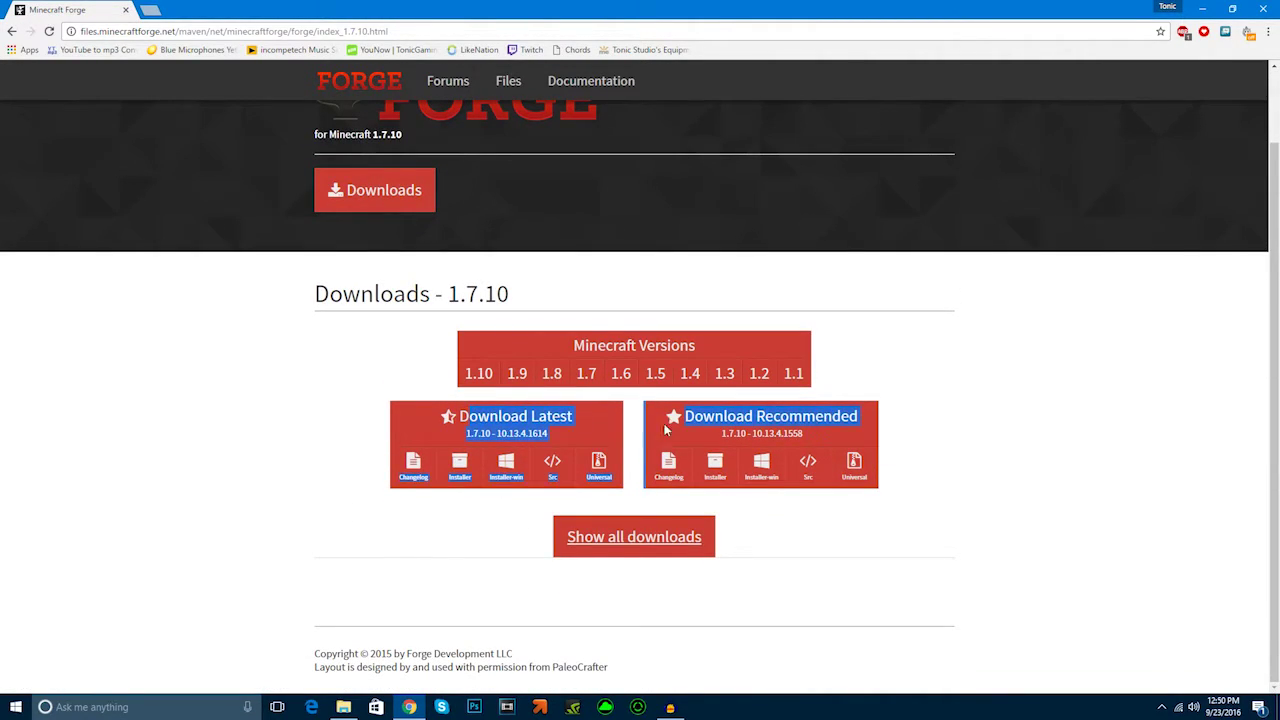
{"action": "left_click", "coordinate": [880, 413]}
{"action": "left_click", "coordinate": [571, 416]}
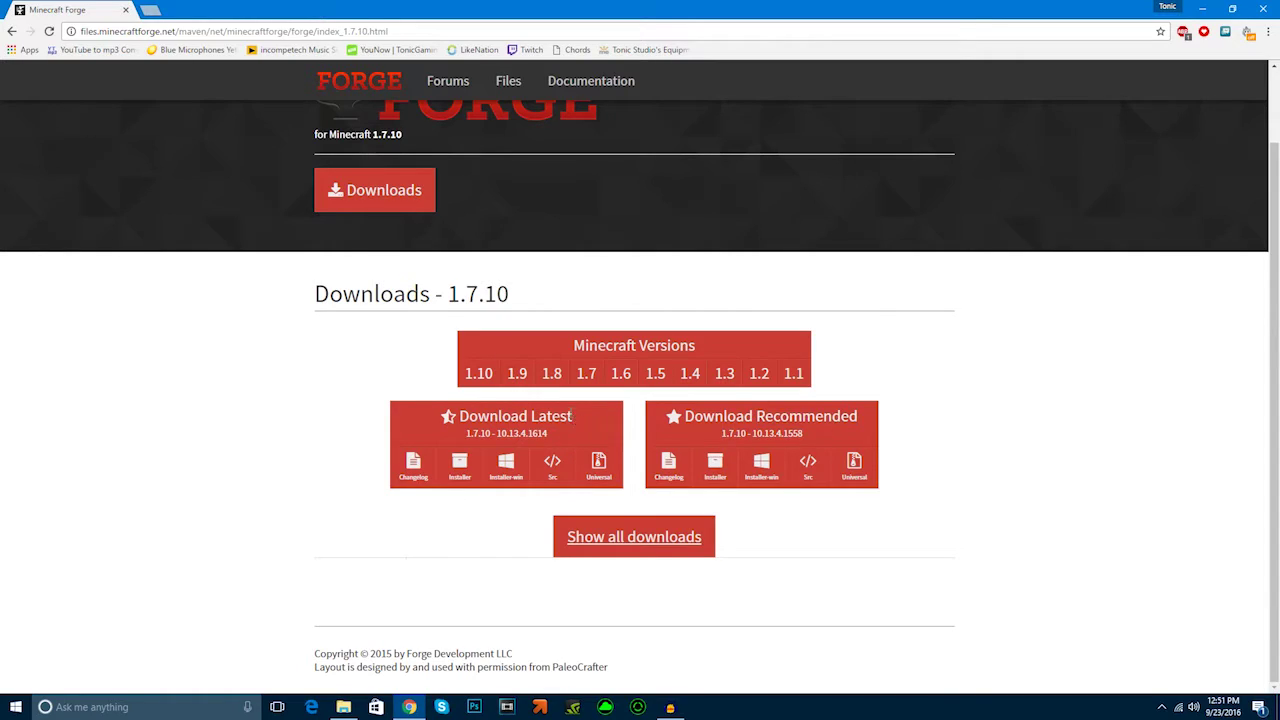
{"action": "triple_click", "coordinate": [574, 416]}
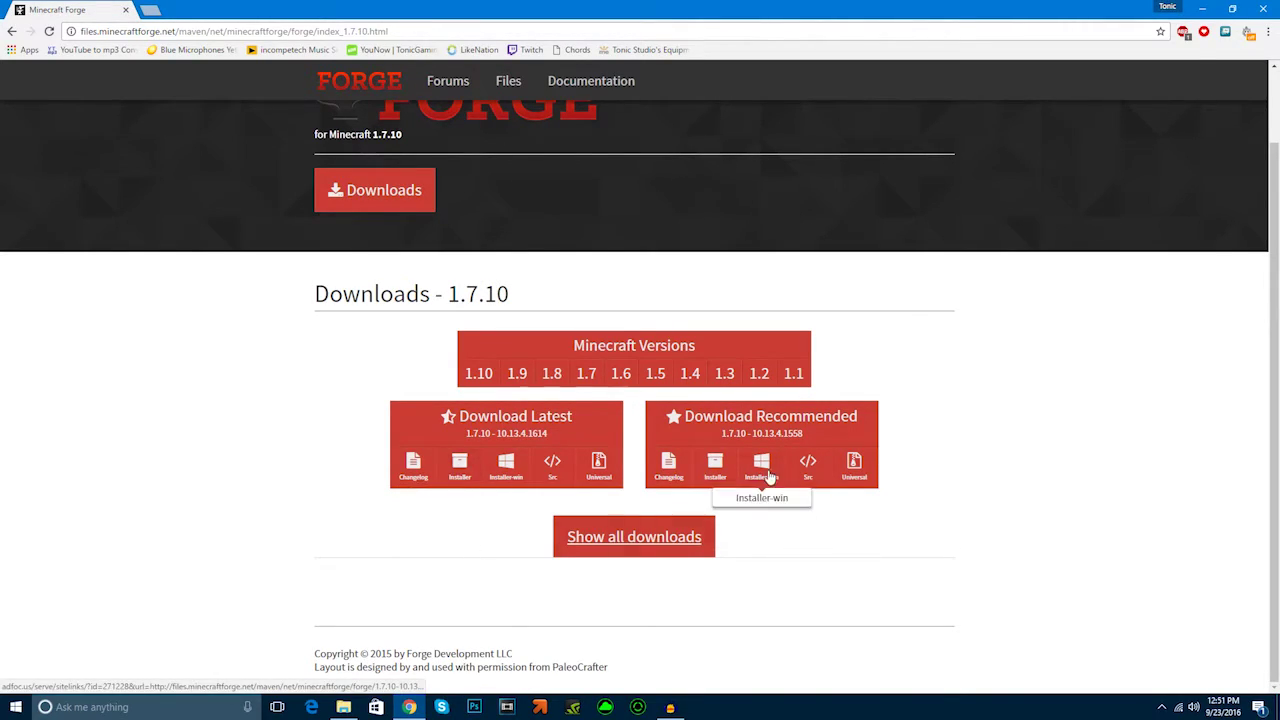
- Download the recommended Windows installer of Forge for 1.7.10 and run it, allowing it to make changes to the device
{"action": "left_click", "coordinate": [763, 478]}
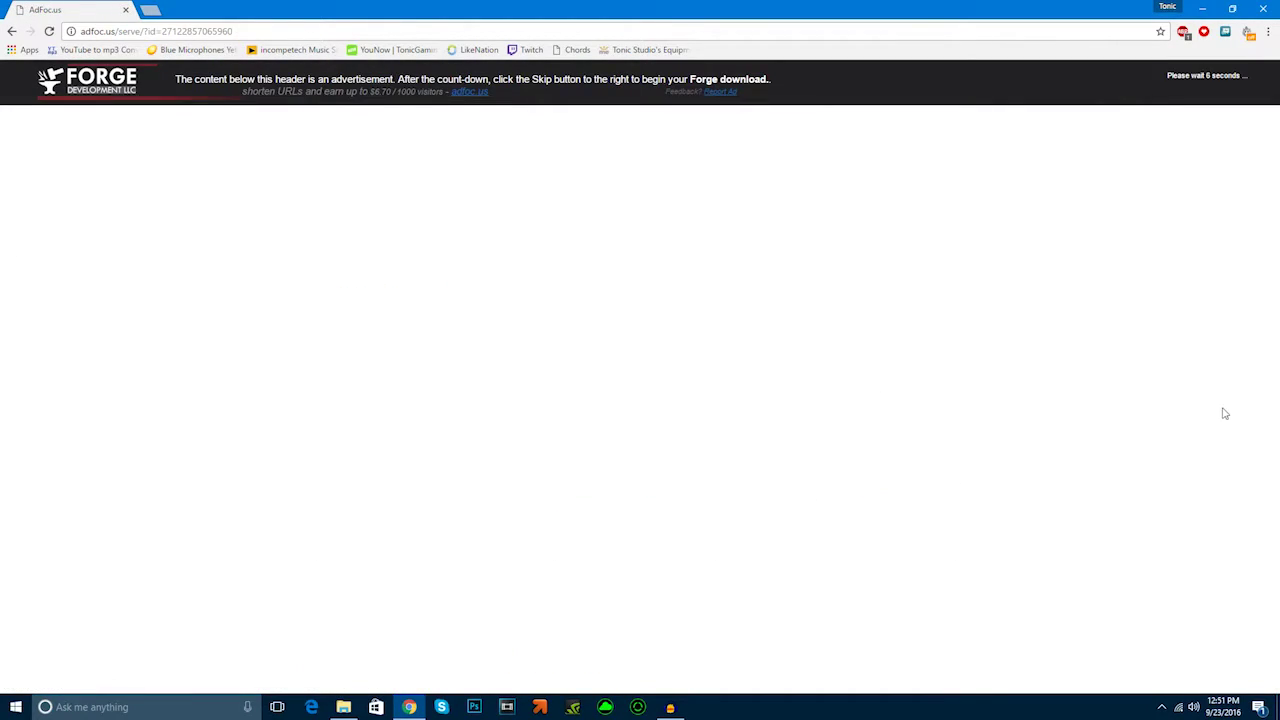
{"action": "left_click", "coordinate": [1188, 86]}
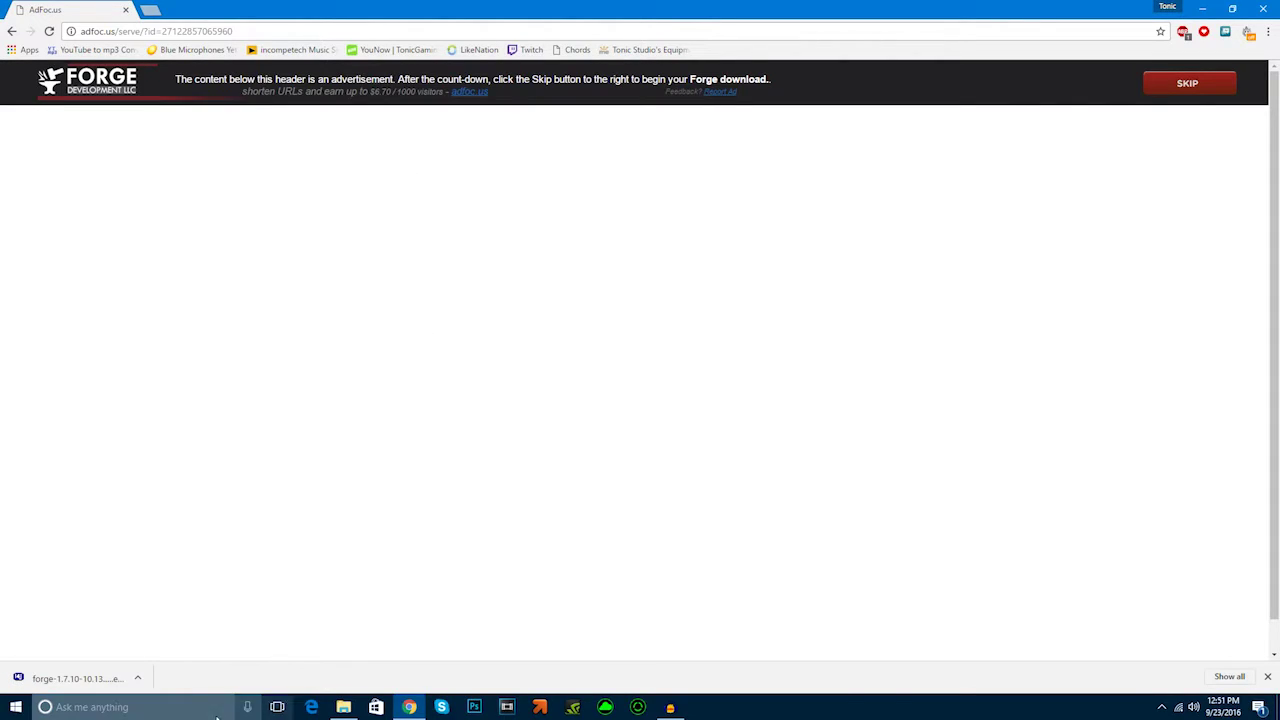
{"action": "left_click", "coordinate": [110, 680]}
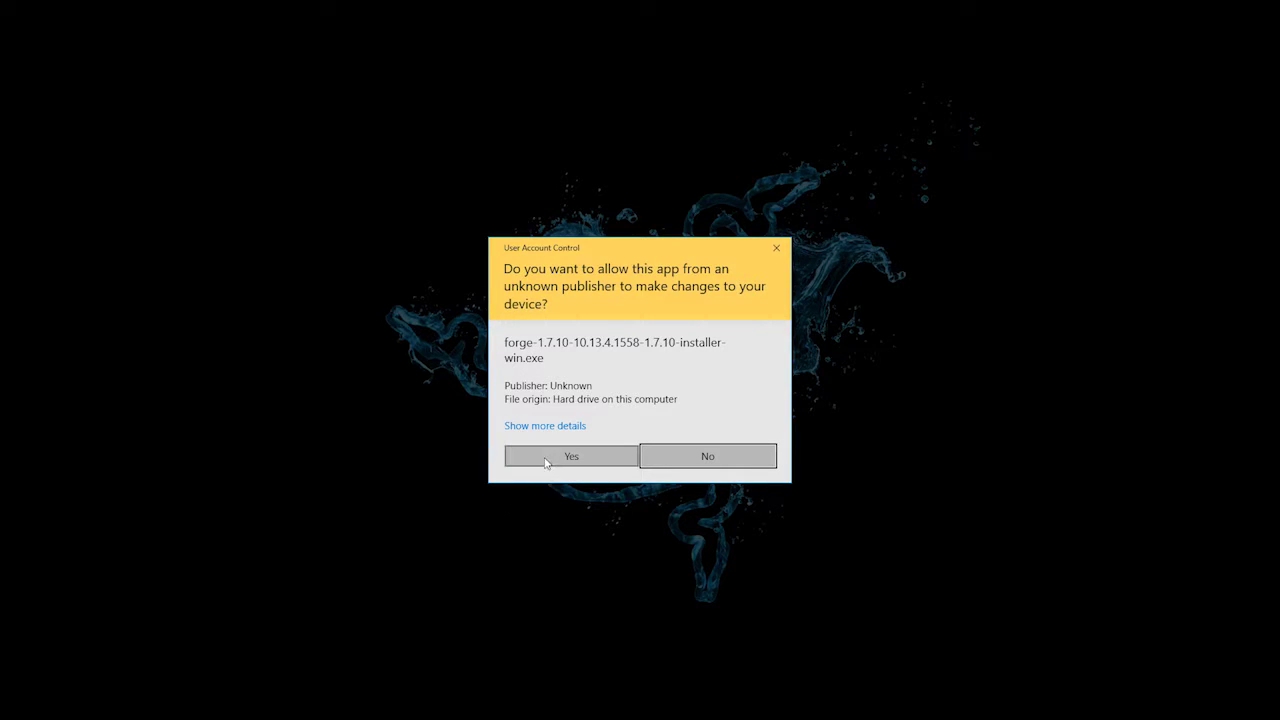
{"action": "left_click", "coordinate": [549, 458]}
{"action": "left_click", "coordinate": [1212, 6]}
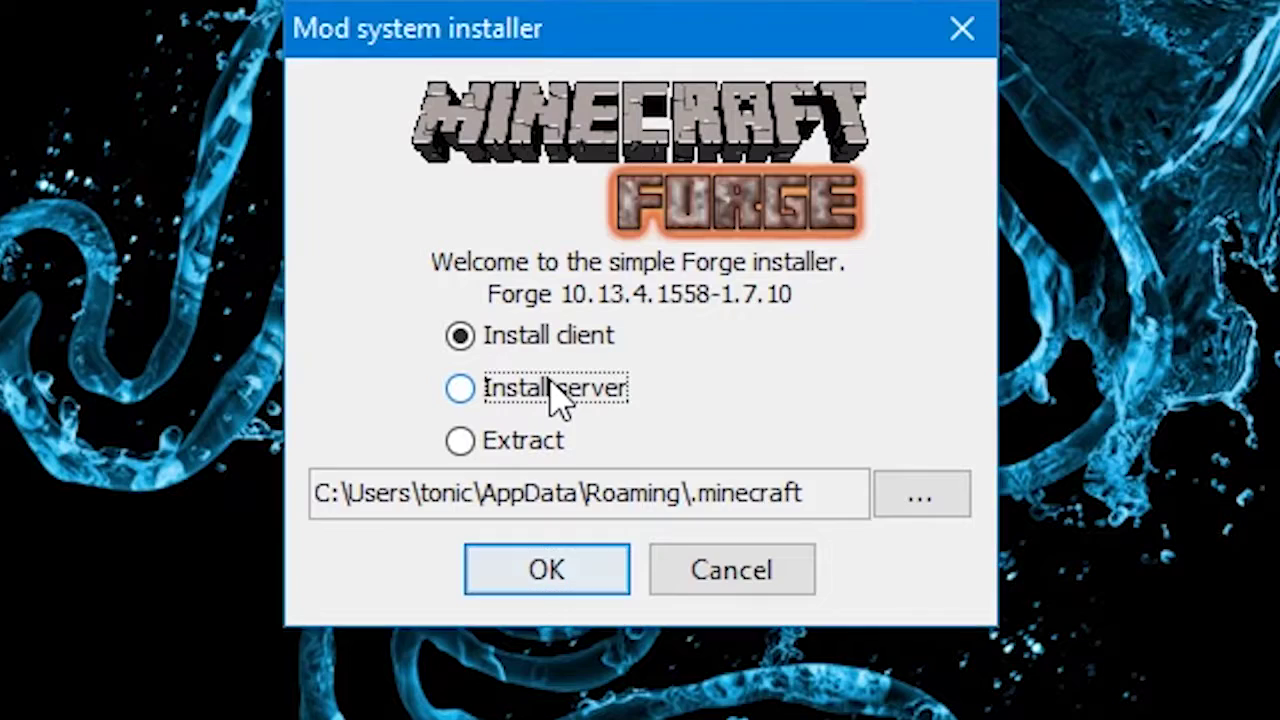
- Install the Forge client into the .minecraft folder and dismiss the completion message
{"action": "left_click", "coordinate": [604, 367]}
{"action": "left_click", "coordinate": [532, 447]}
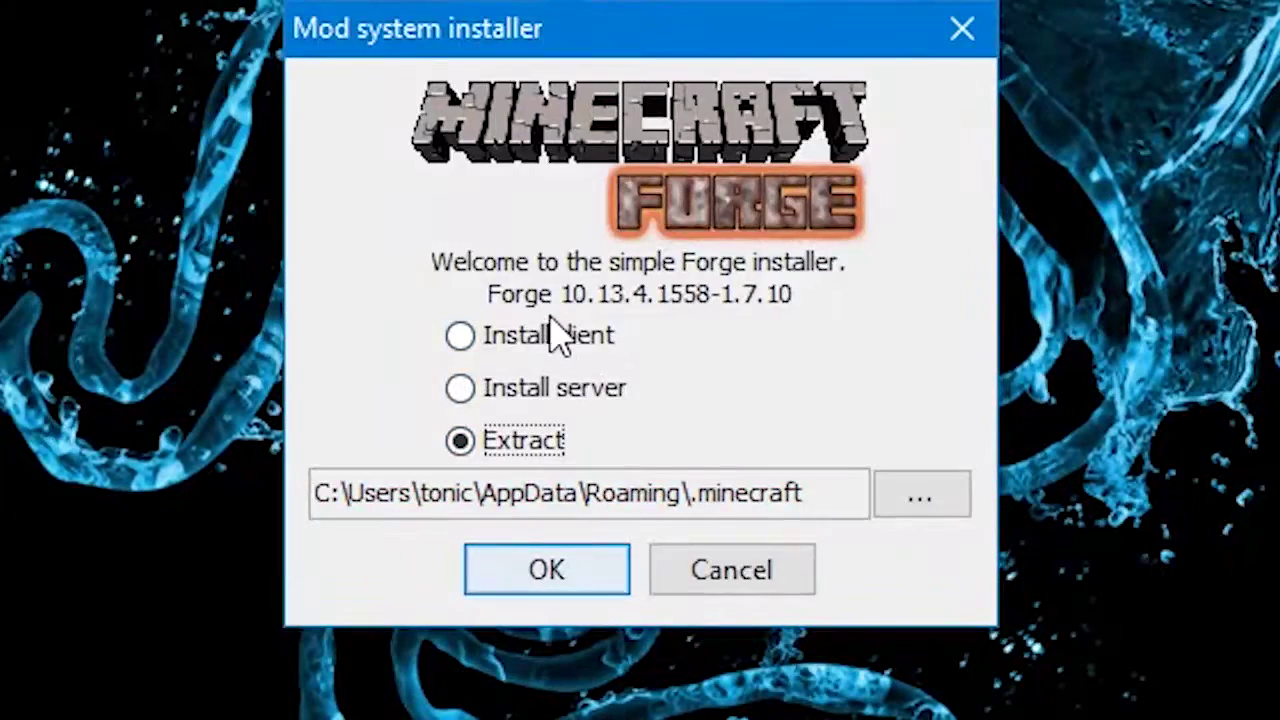
{"action": "left_click", "coordinate": [572, 347]}
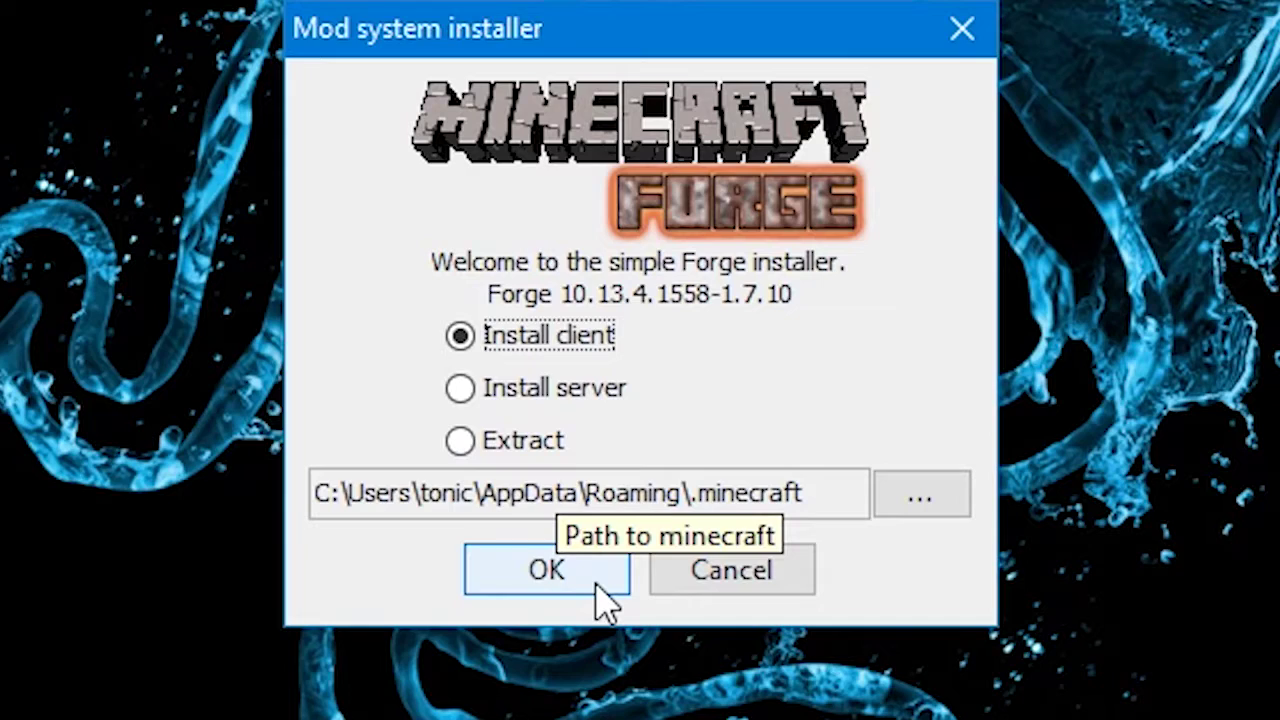
{"action": "left_click", "coordinate": [522, 580]}
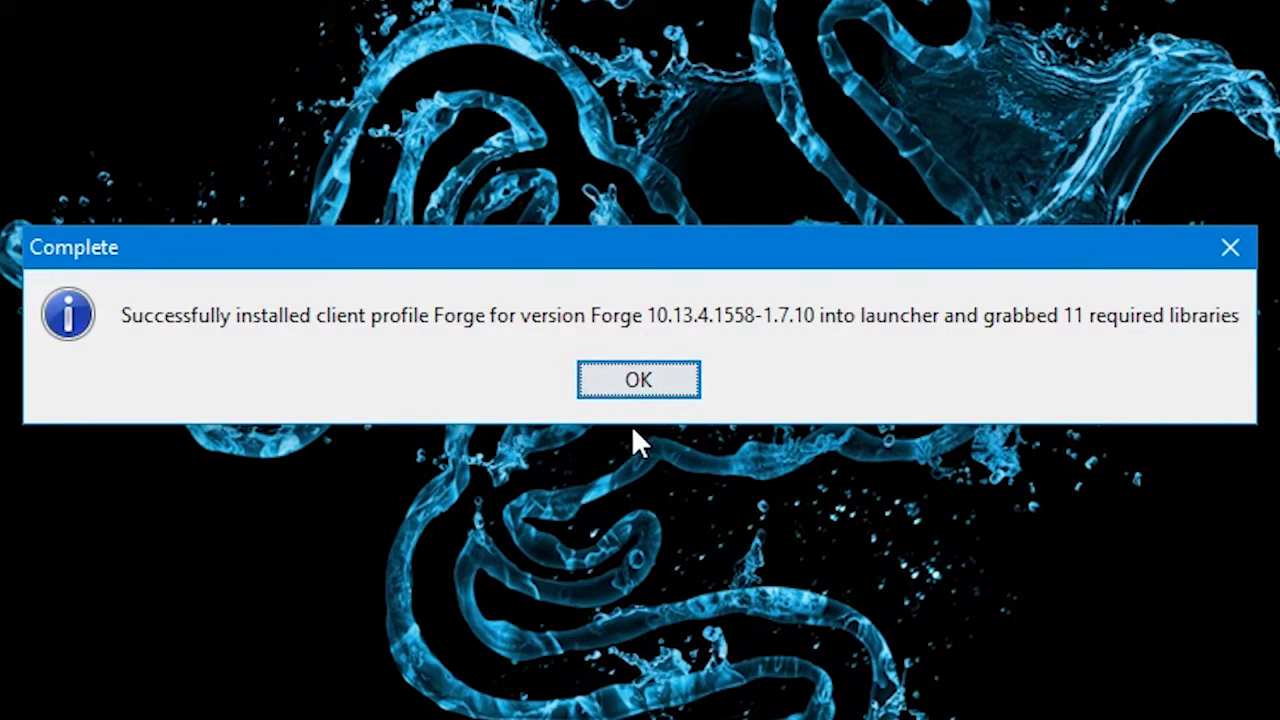
{"action": "left_click", "coordinate": [648, 388]}
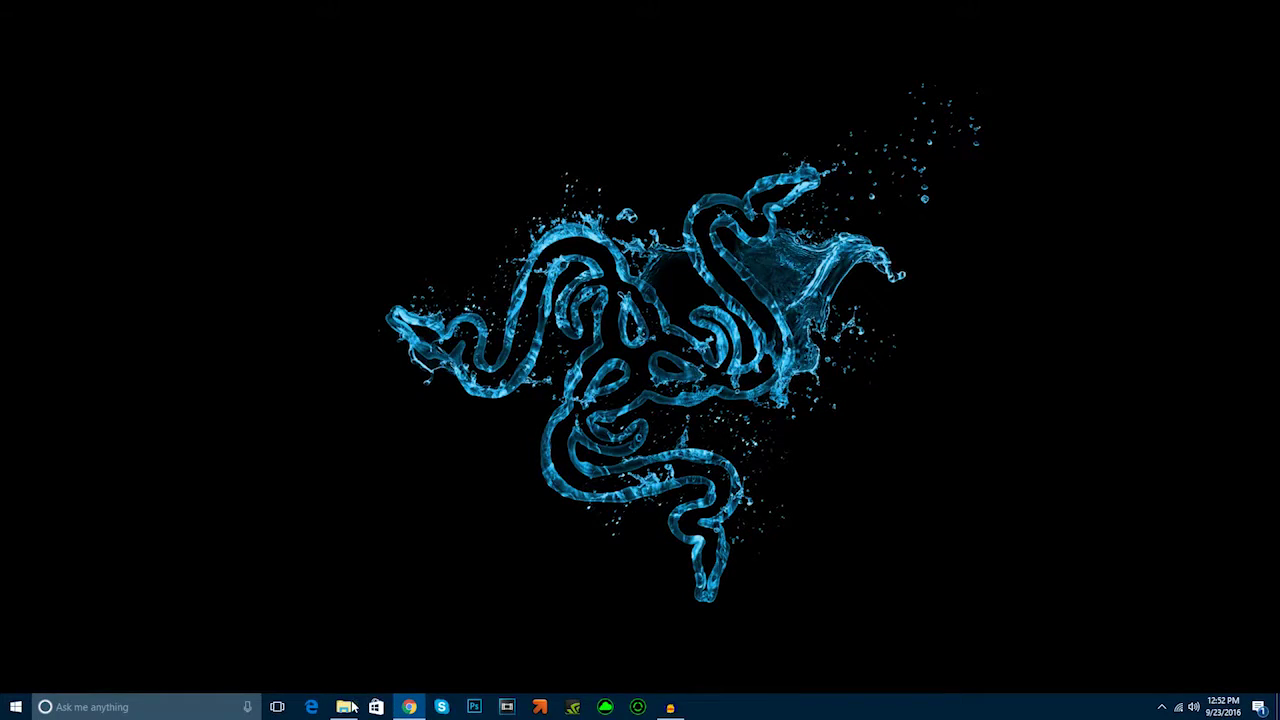
- Switch back to File Explorer and create a folder named mods in the .minecraft folder
{"action": "left_click", "coordinate": [347, 707]}
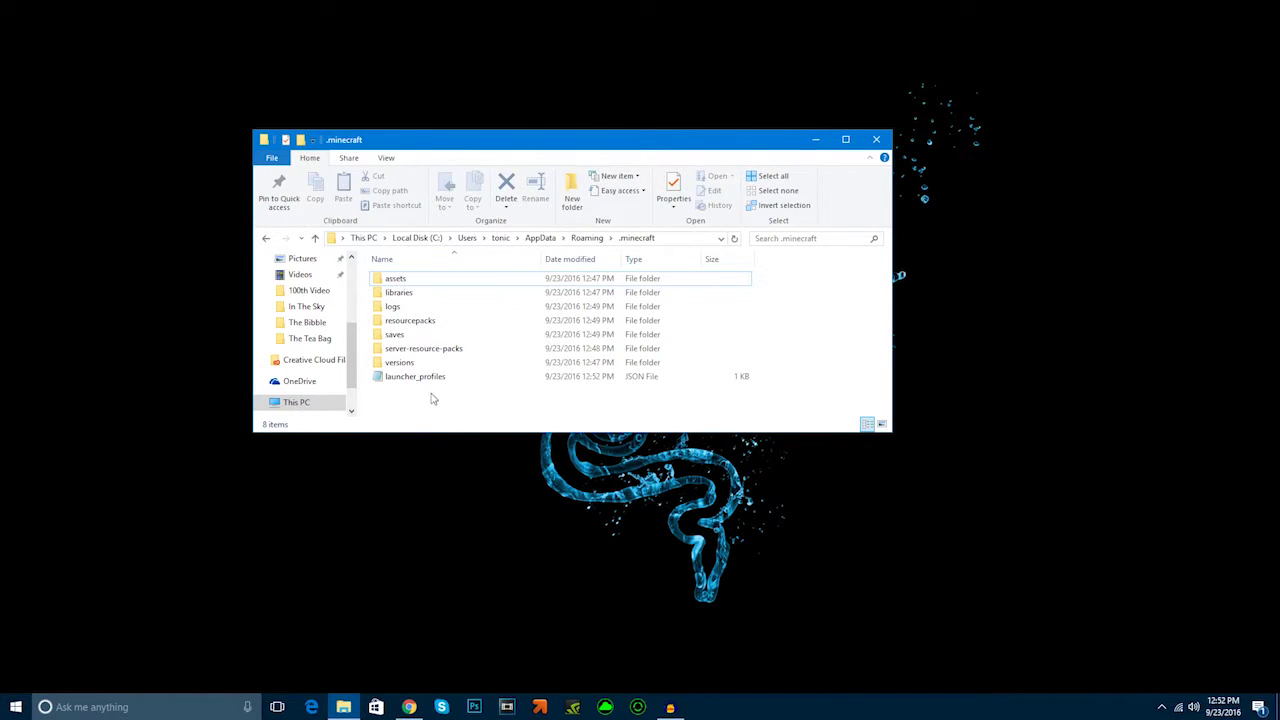
{"action": "right_click", "coordinate": [433, 400]}
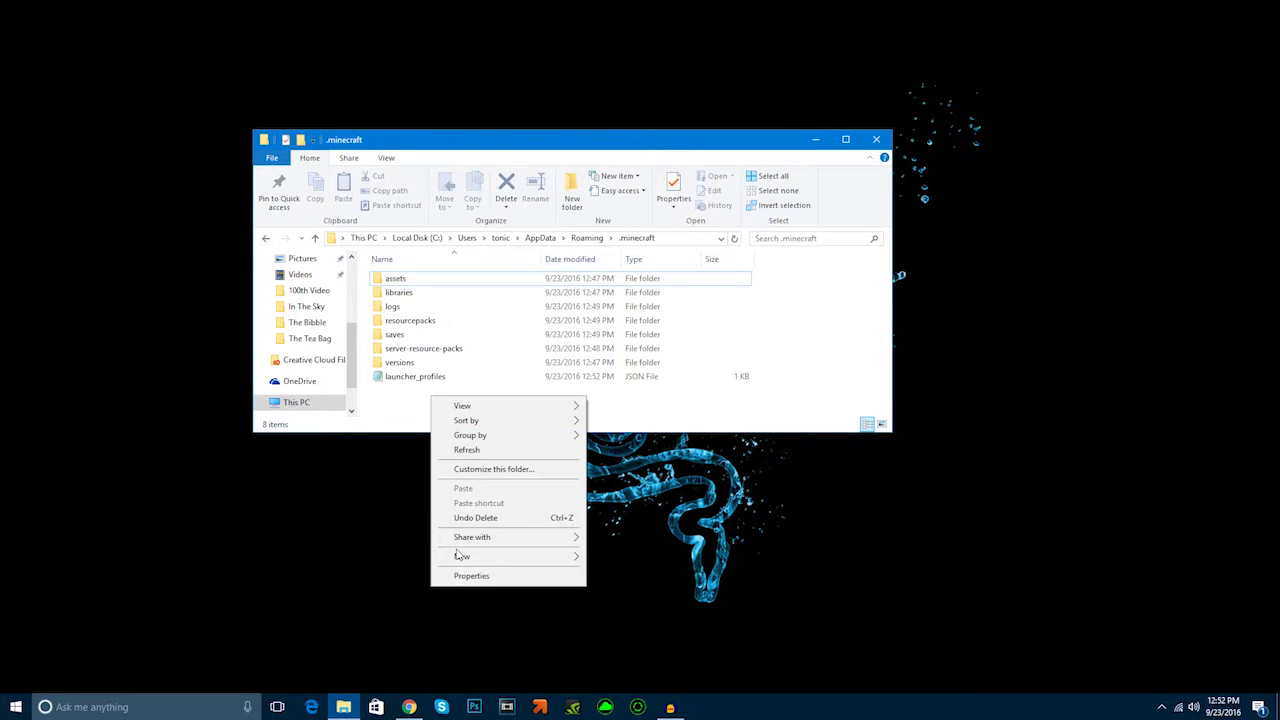
{"action": "mouse_move", "coordinate": [459, 556]}
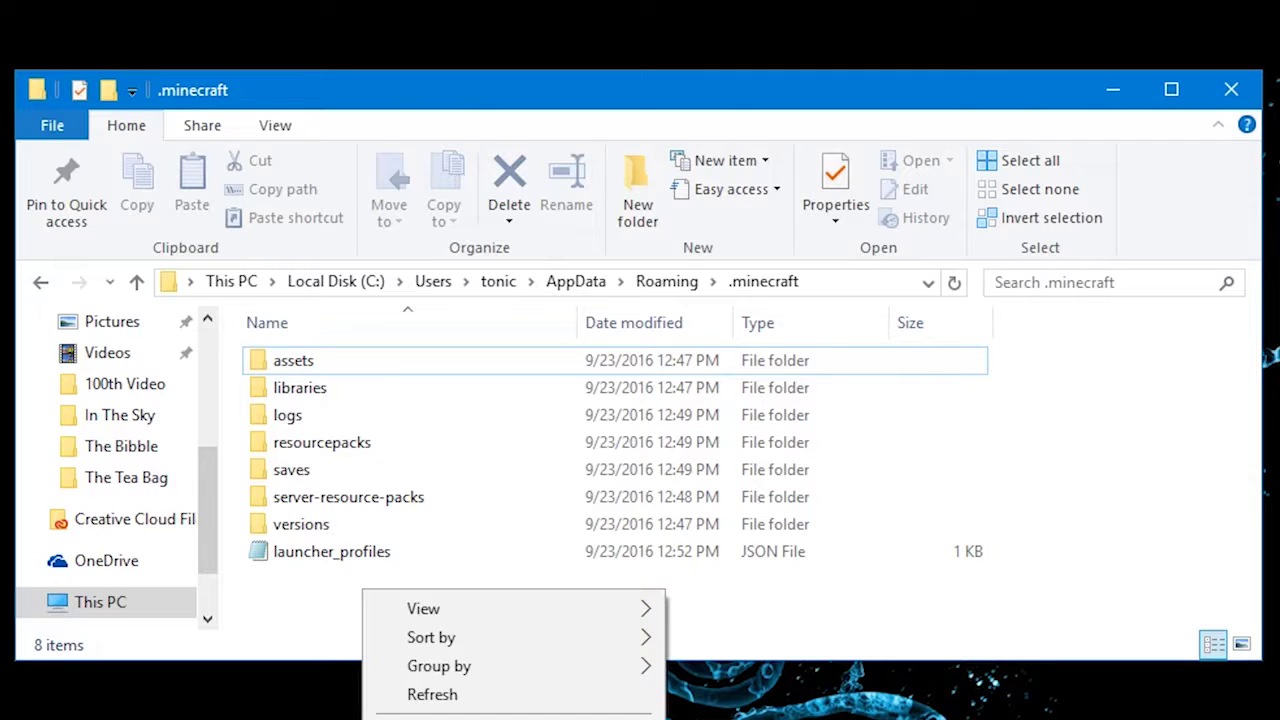
{"action": "left_click", "coordinate": [612, 557]}
{"action": "type", "text": "mods"}
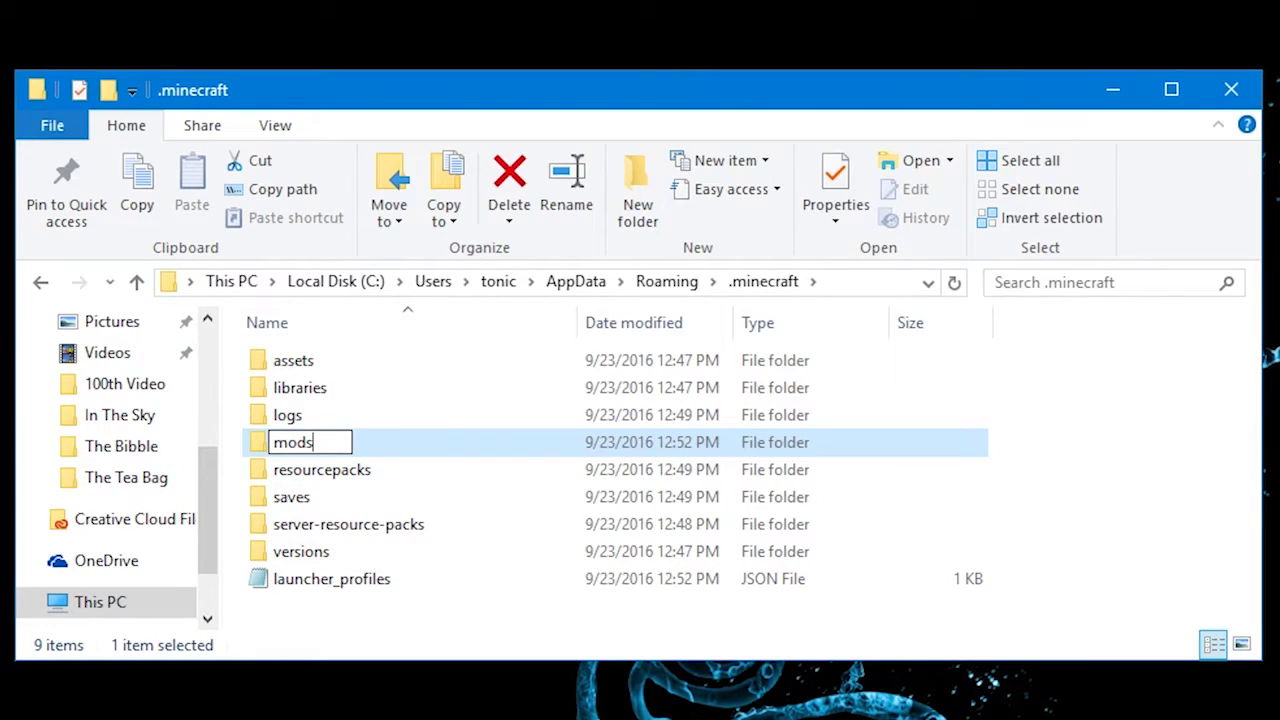
{"action": "key", "text": "Return"}
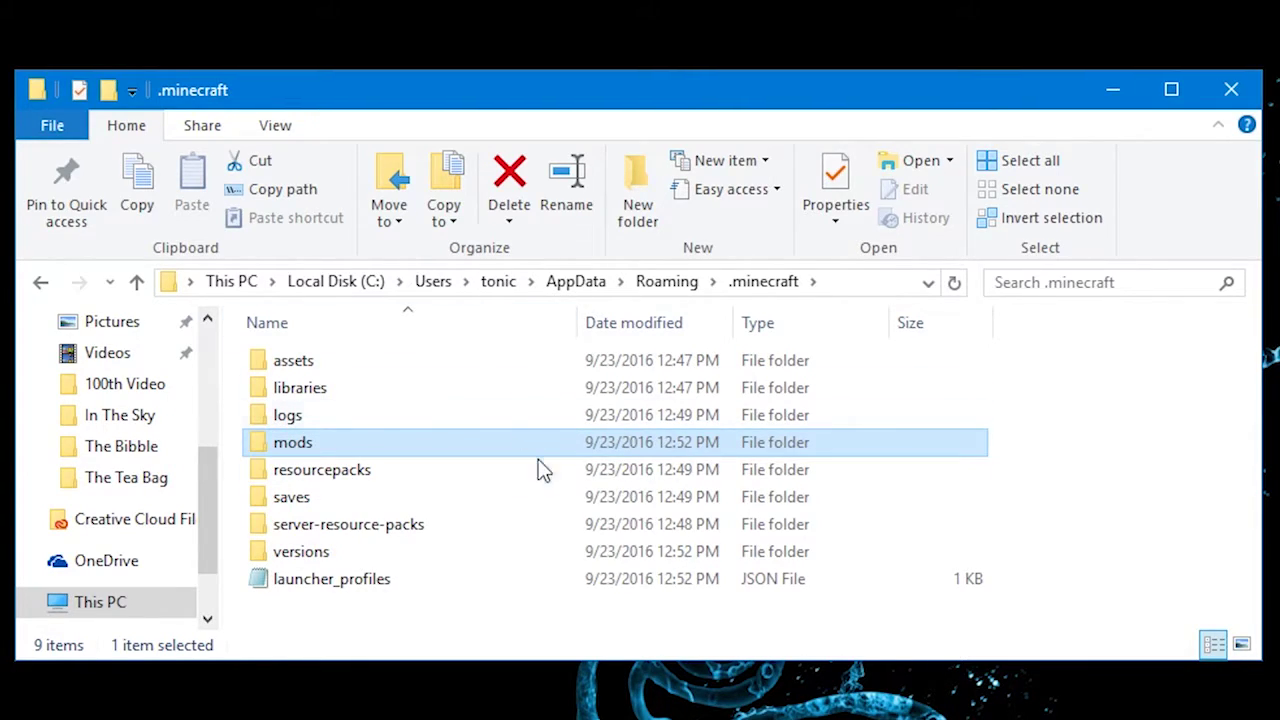
- Open the mods folder inside .minecraft
{"action": "double_click", "coordinate": [542, 449]}
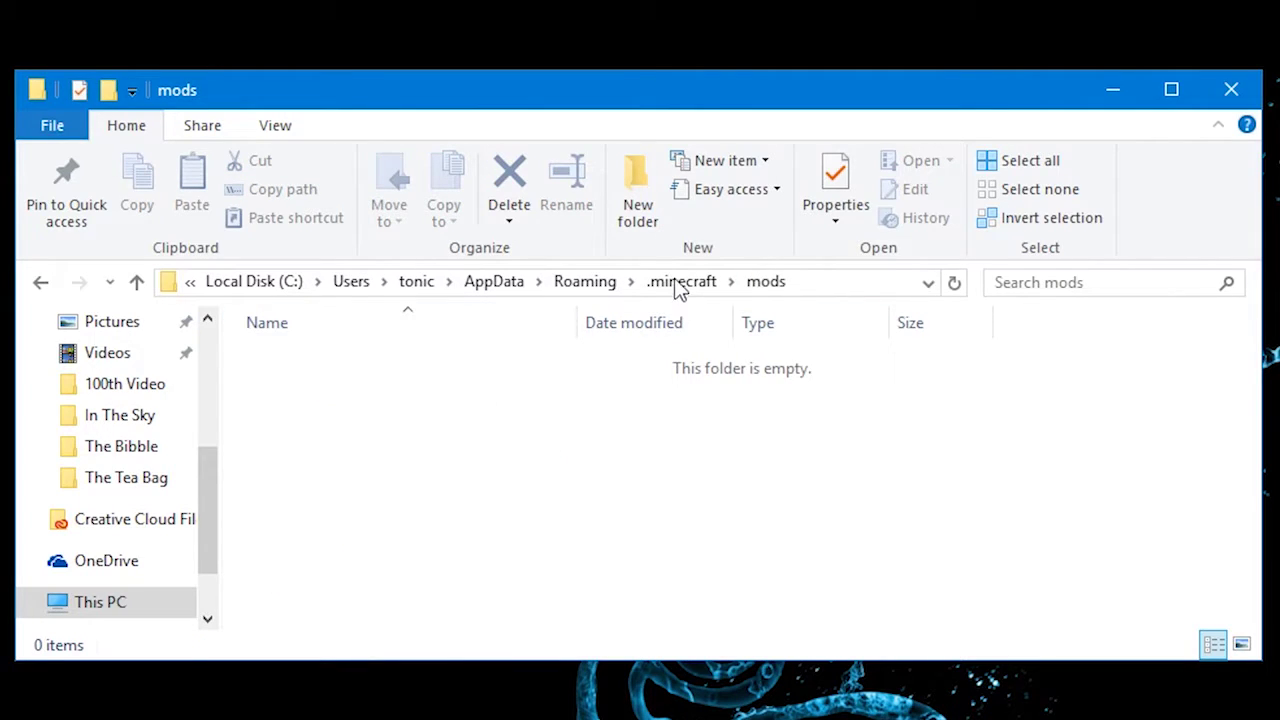
{"action": "left_click", "coordinate": [678, 283]}
{"action": "double_click", "coordinate": [357, 447]}
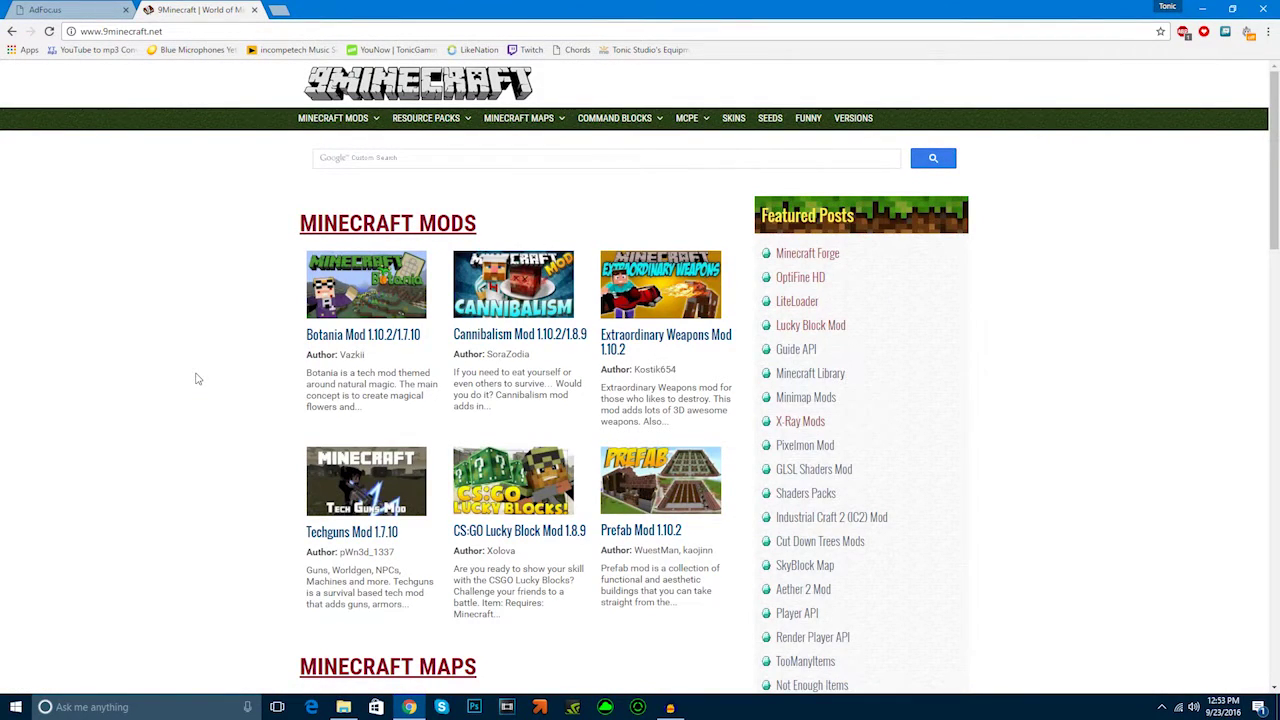
- Look through the 9Minecraft home page in Chrome and open its list of Minecraft 1.7.10 mods
{"action": "scroll", "coordinate": [140, 350], "scroll_direction": "down", "scroll_amount": 2}
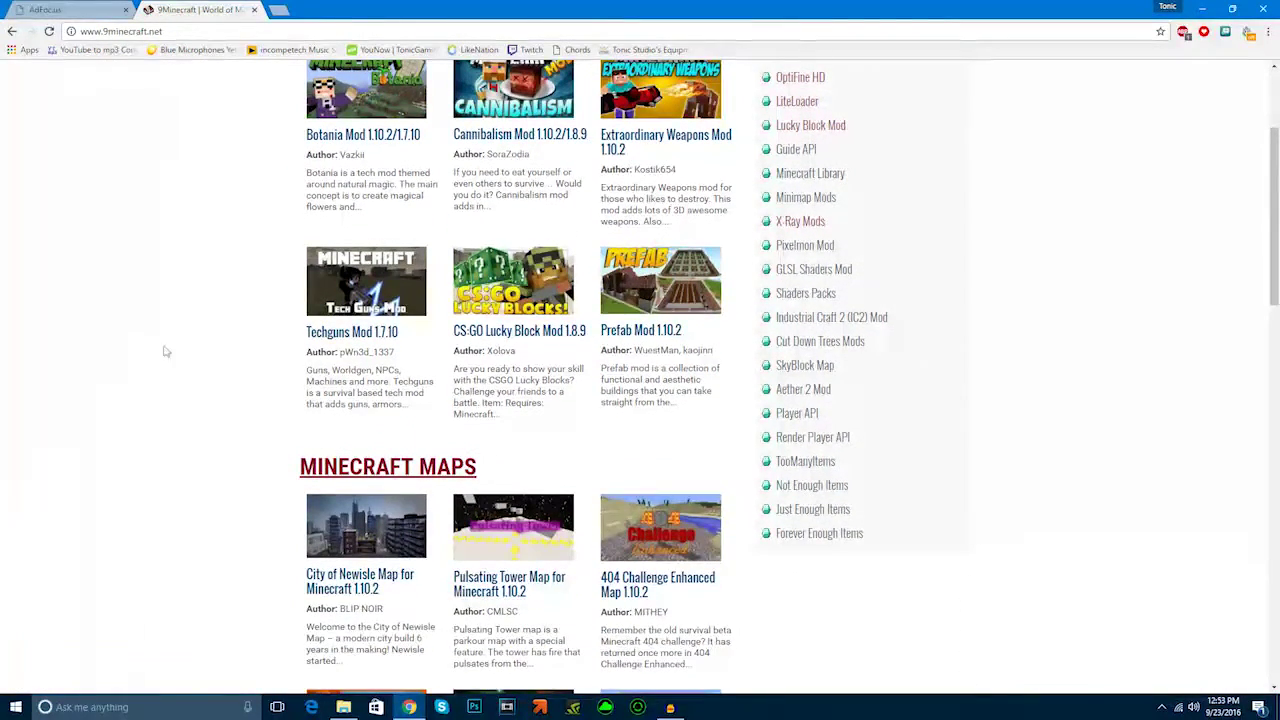
{"action": "scroll", "coordinate": [1154, 514], "scroll_direction": "down", "scroll_amount": 2}
{"action": "scroll", "coordinate": [1044, 471], "scroll_direction": "up", "scroll_amount": 4}
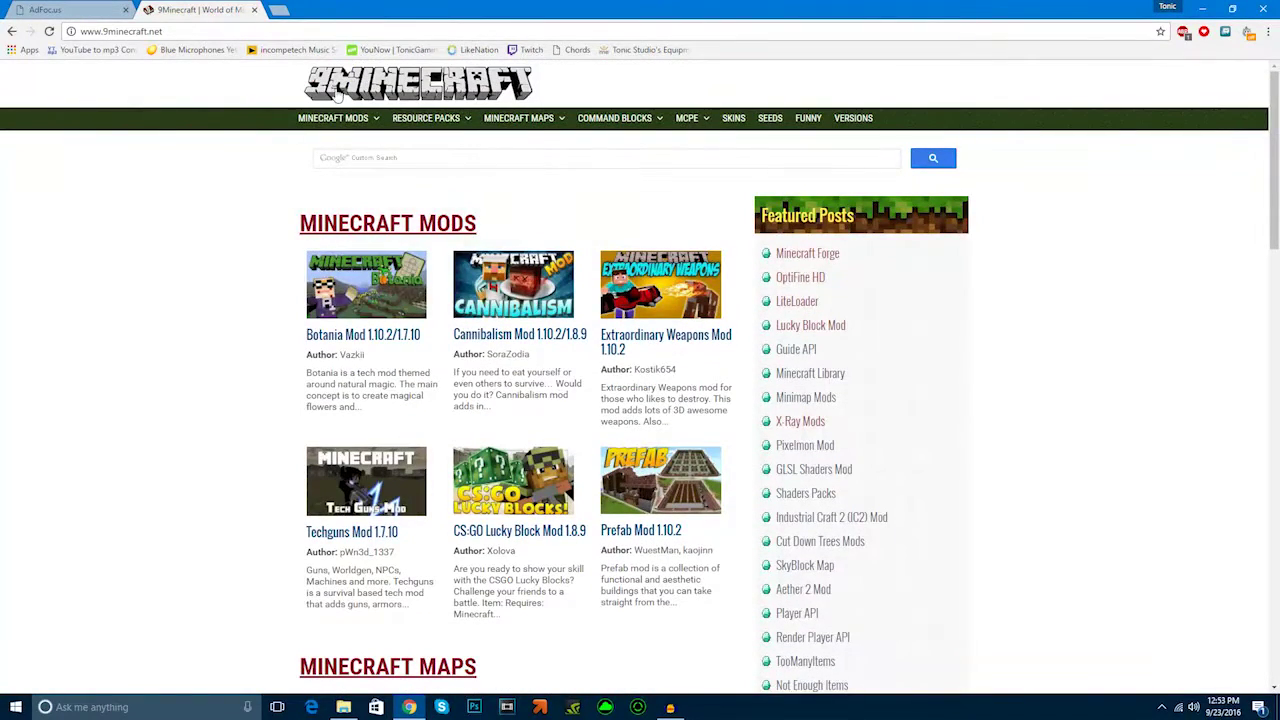
{"action": "mouse_move", "coordinate": [335, 118]}
{"action": "left_click", "coordinate": [365, 227]}
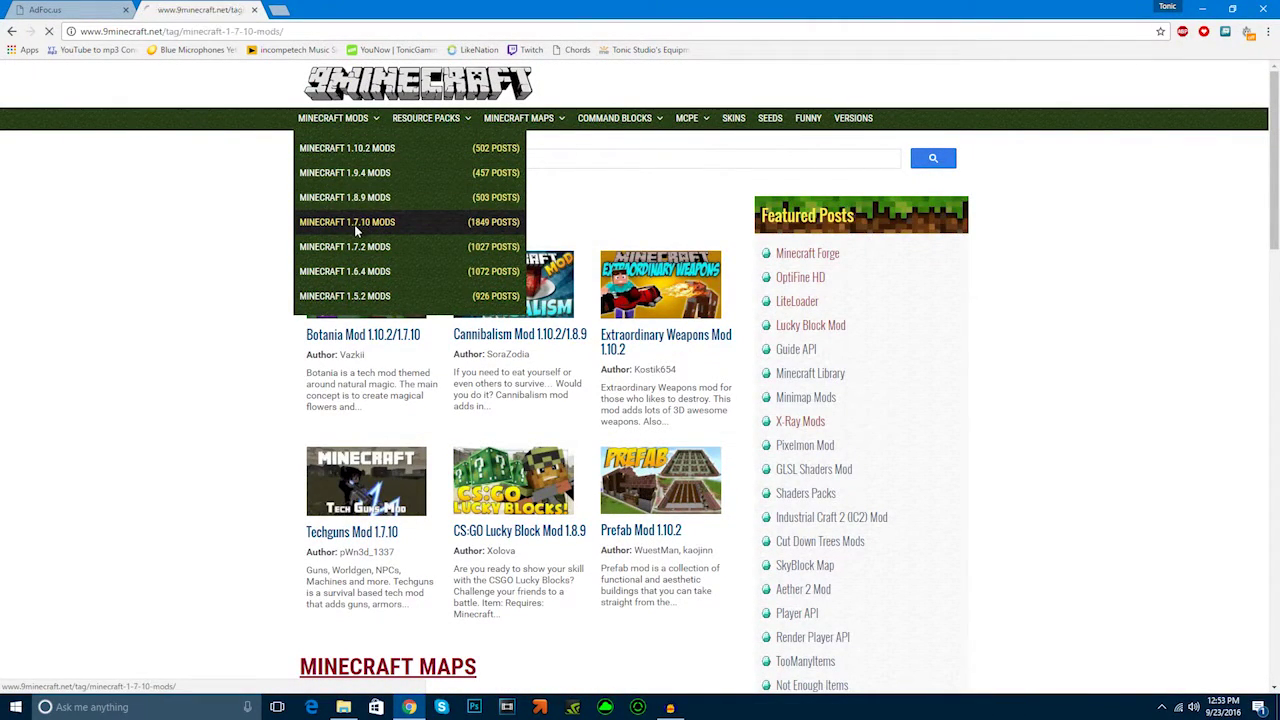
{"action": "scroll", "coordinate": [567, 228], "scroll_direction": "down", "scroll_amount": 2}
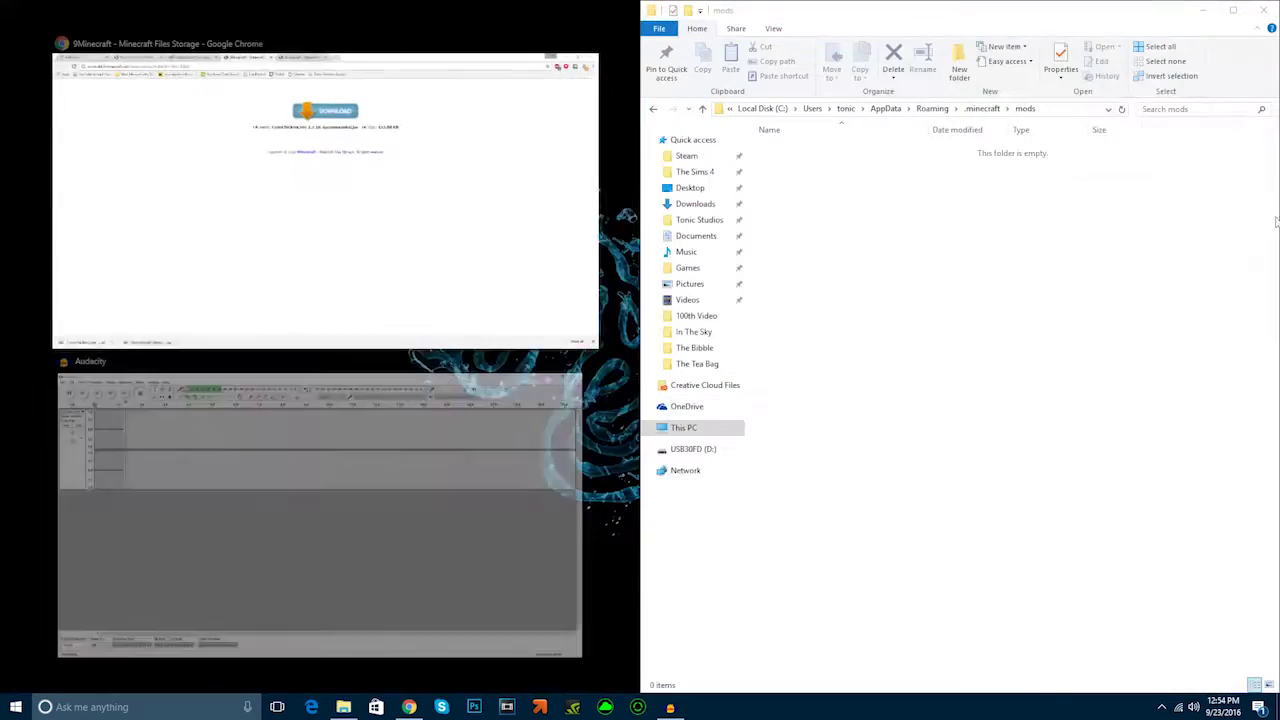
- Place the browser beside the mods folder and copy the downloaded CodeChickenCore and Not-Enough-Items 1.7.10 jar files into that folder
{"action": "left_click", "coordinate": [231, 198]}
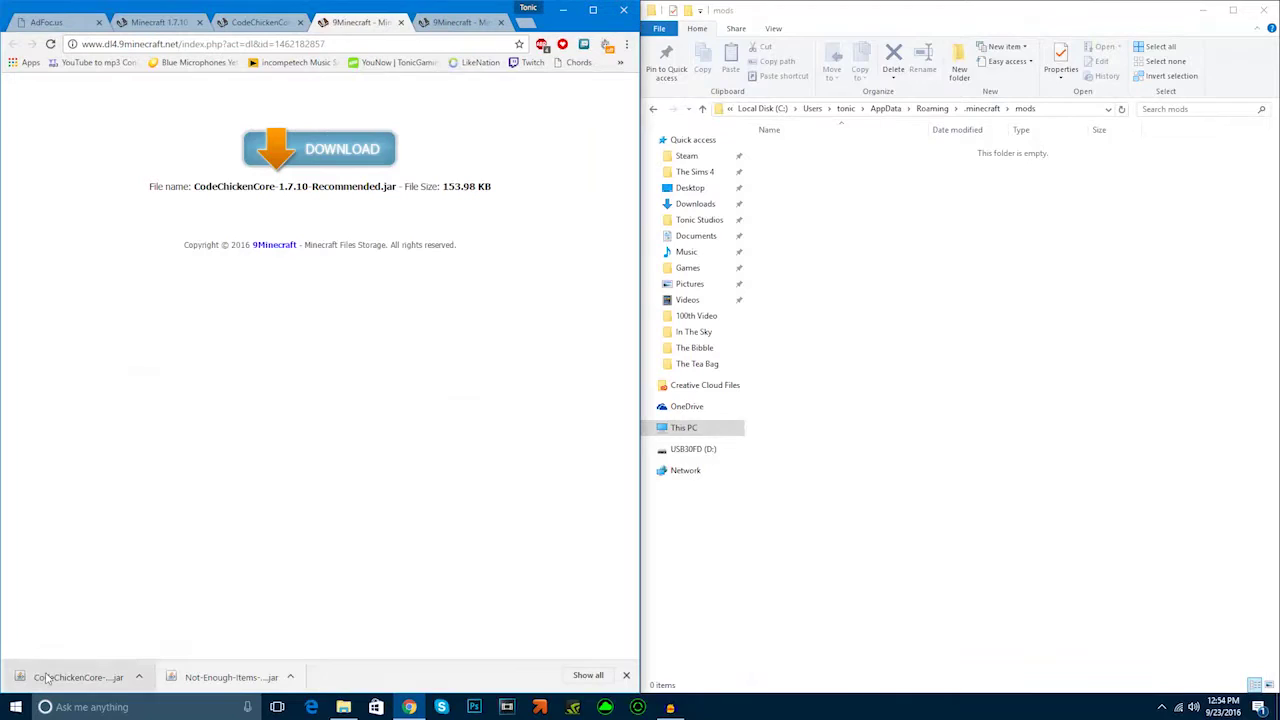
{"action": "left_click_drag", "start_coordinate": [47, 678], "coordinate": [1000, 298]}
{"action": "left_click_drag", "start_coordinate": [230, 677], "coordinate": [872, 148]}
{"action": "left_click", "coordinate": [894, 209]}
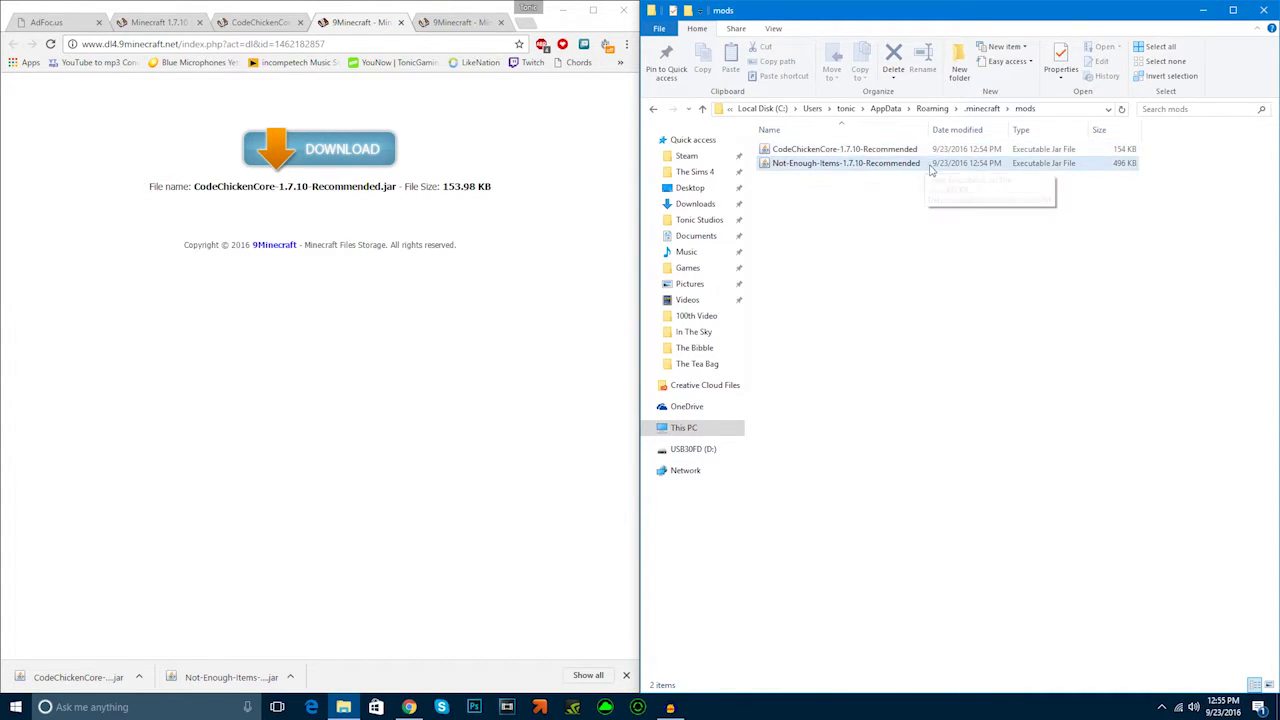
- Check that both mod jar files are in the mods folder and that this folder sits inside .minecraft
{"action": "left_click_drag", "start_coordinate": [985, 200], "coordinate": [918, 148]}
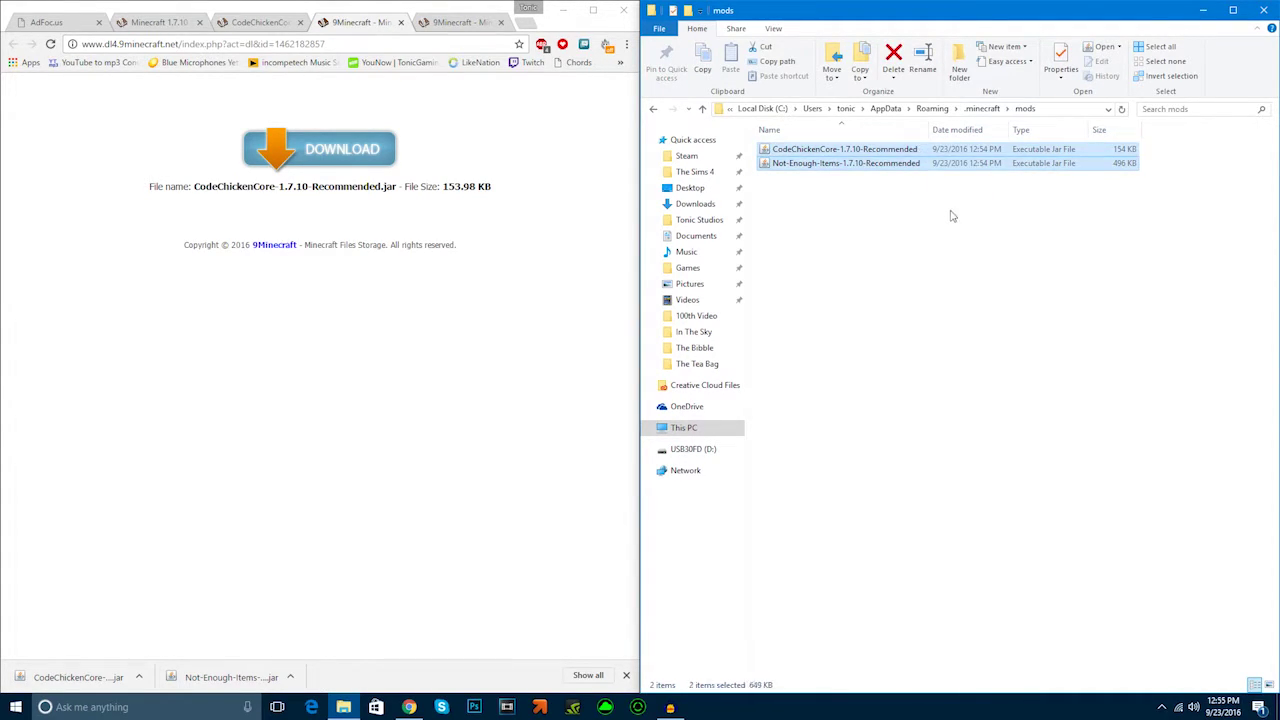
{"action": "left_click", "coordinate": [982, 108]}
{"action": "left_click", "coordinate": [943, 262]}
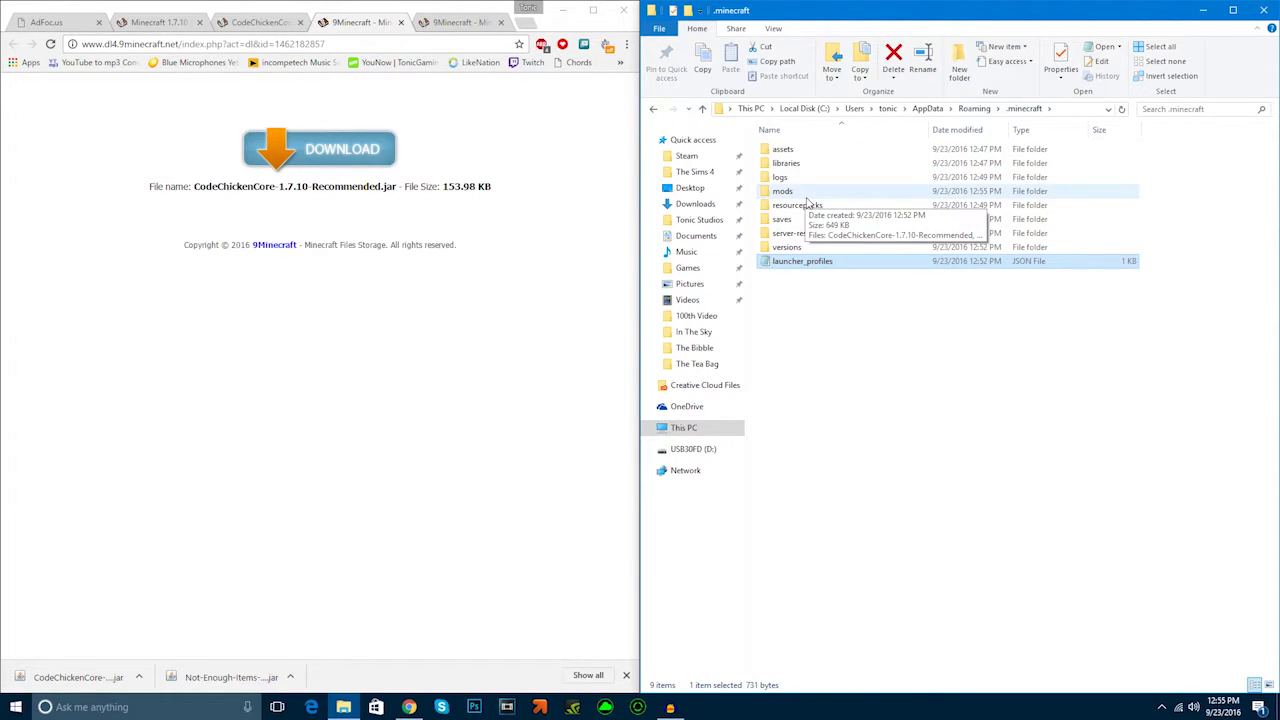
{"action": "double_click", "coordinate": [807, 196]}
{"action": "left_click_drag", "start_coordinate": [836, 186], "coordinate": [878, 142]}
{"action": "left_click", "coordinate": [875, 270]}
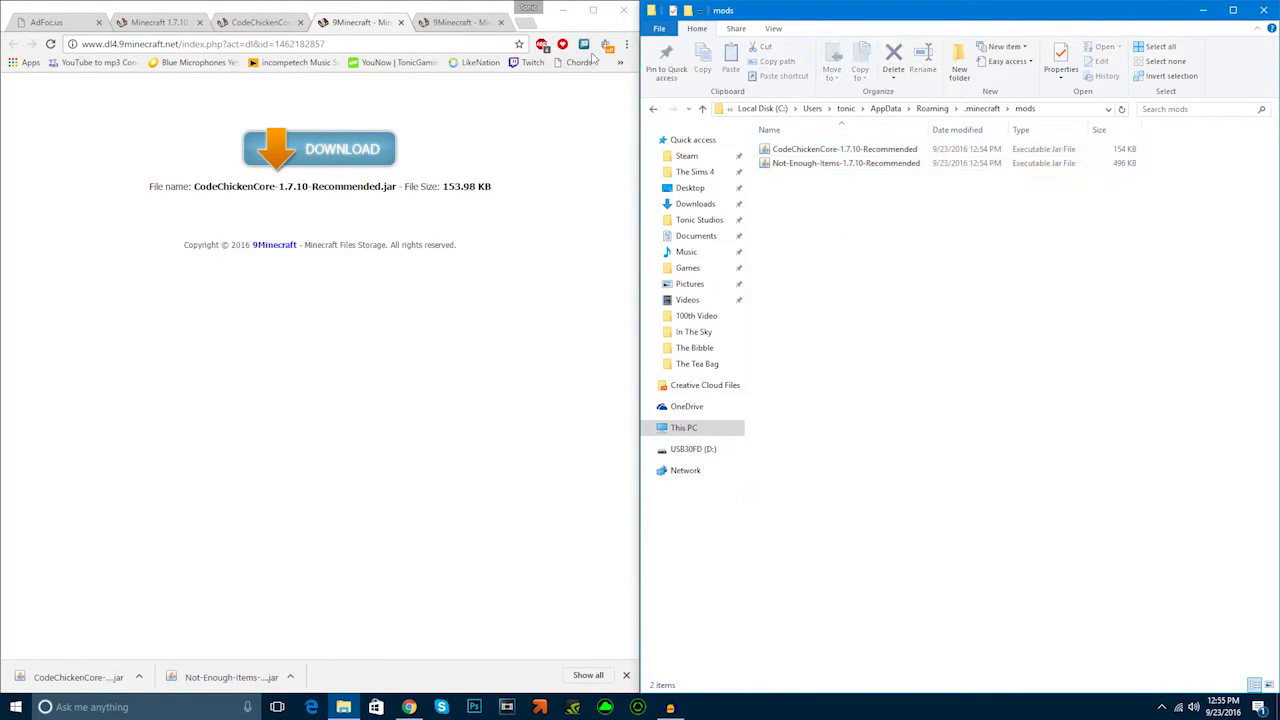
- Close the browser, move the mods folder window aside, and launch the Minecraft desktop app through a Windows search
{"action": "left_click", "coordinate": [627, 10]}
{"action": "left_click_drag", "start_coordinate": [750, 10], "coordinate": [145, 35]}
{"action": "left_click", "coordinate": [130, 706]}
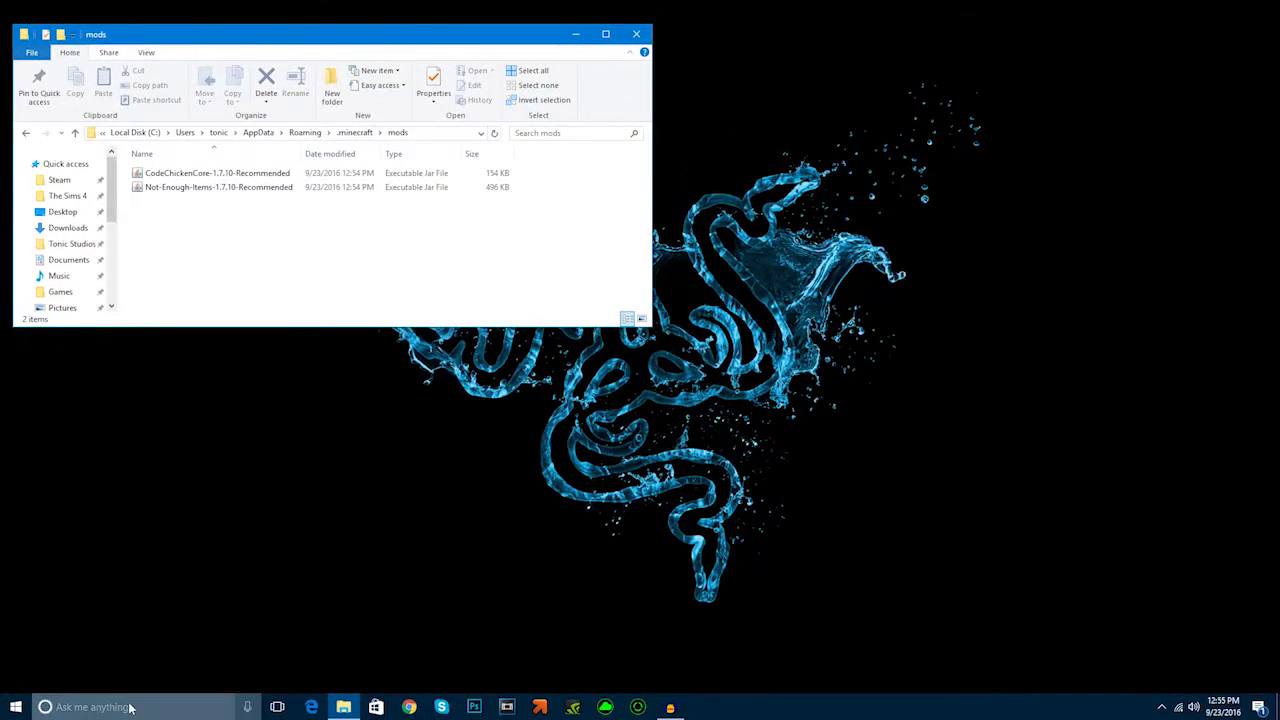
{"action": "type", "text": "minecra"}
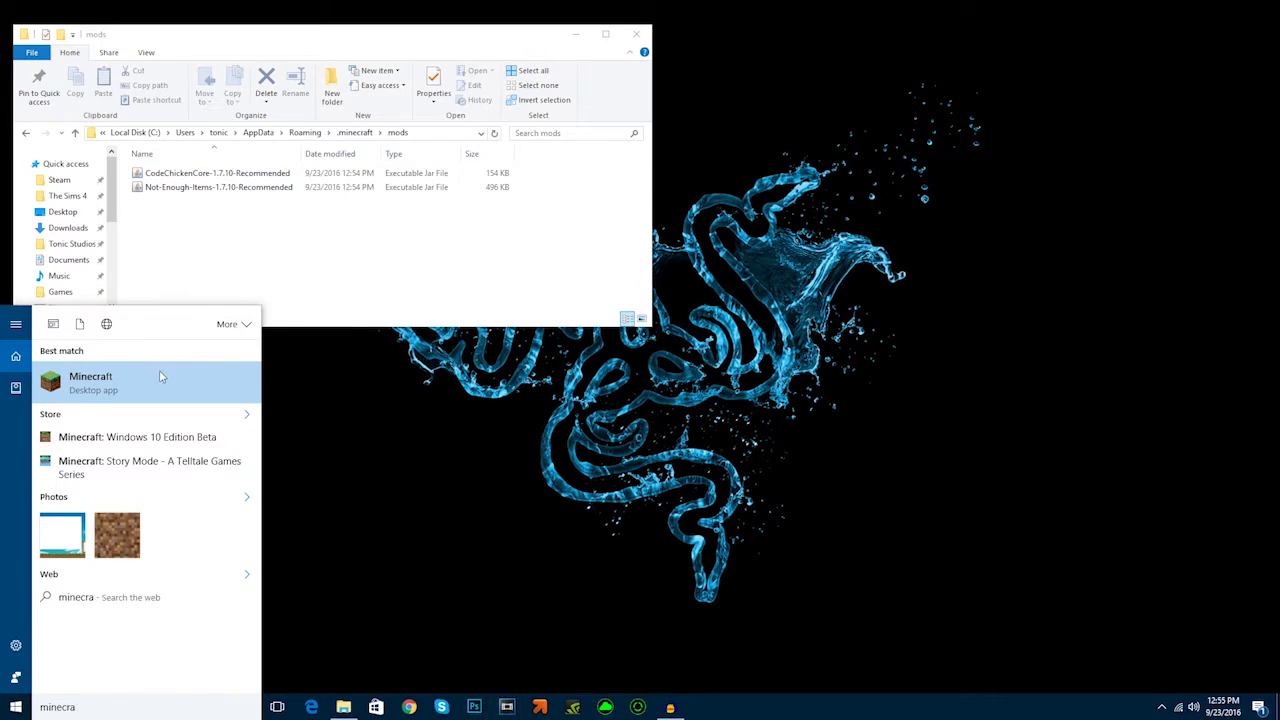
{"action": "left_click", "coordinate": [160, 378]}
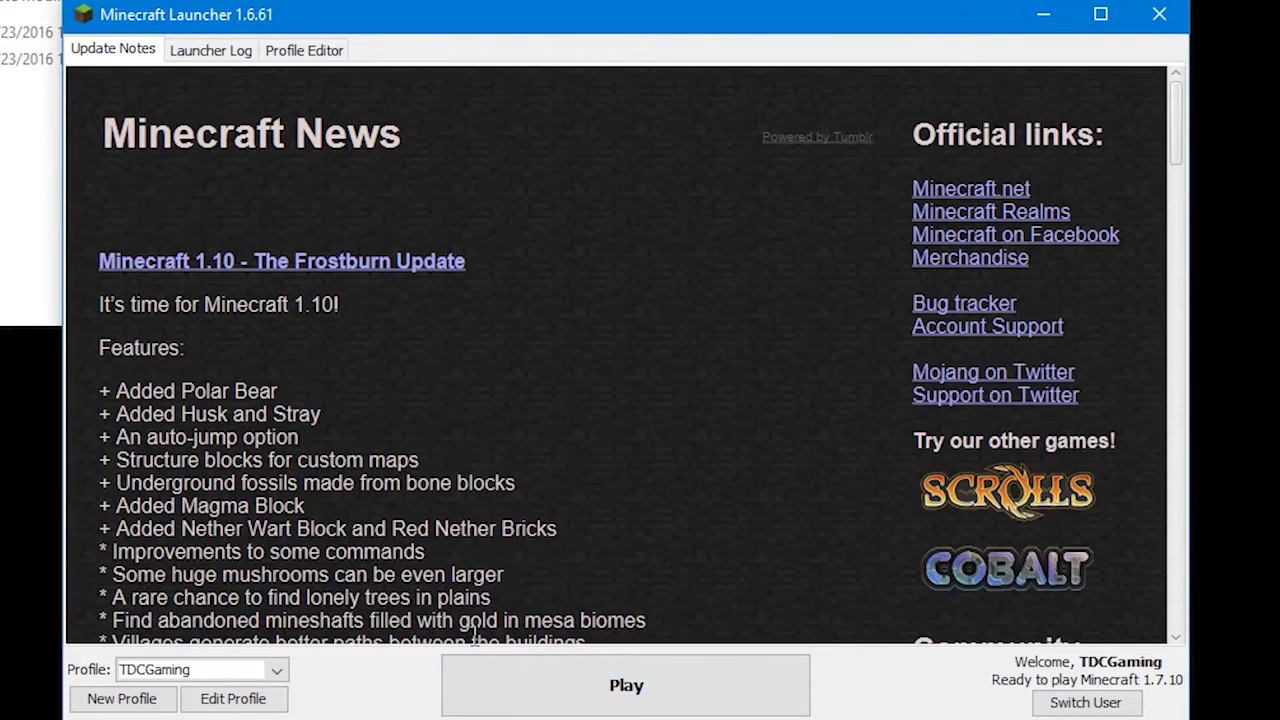
- Select the Forge profile in the Minecraft launcher and start the game
{"action": "left_click", "coordinate": [277, 670]}
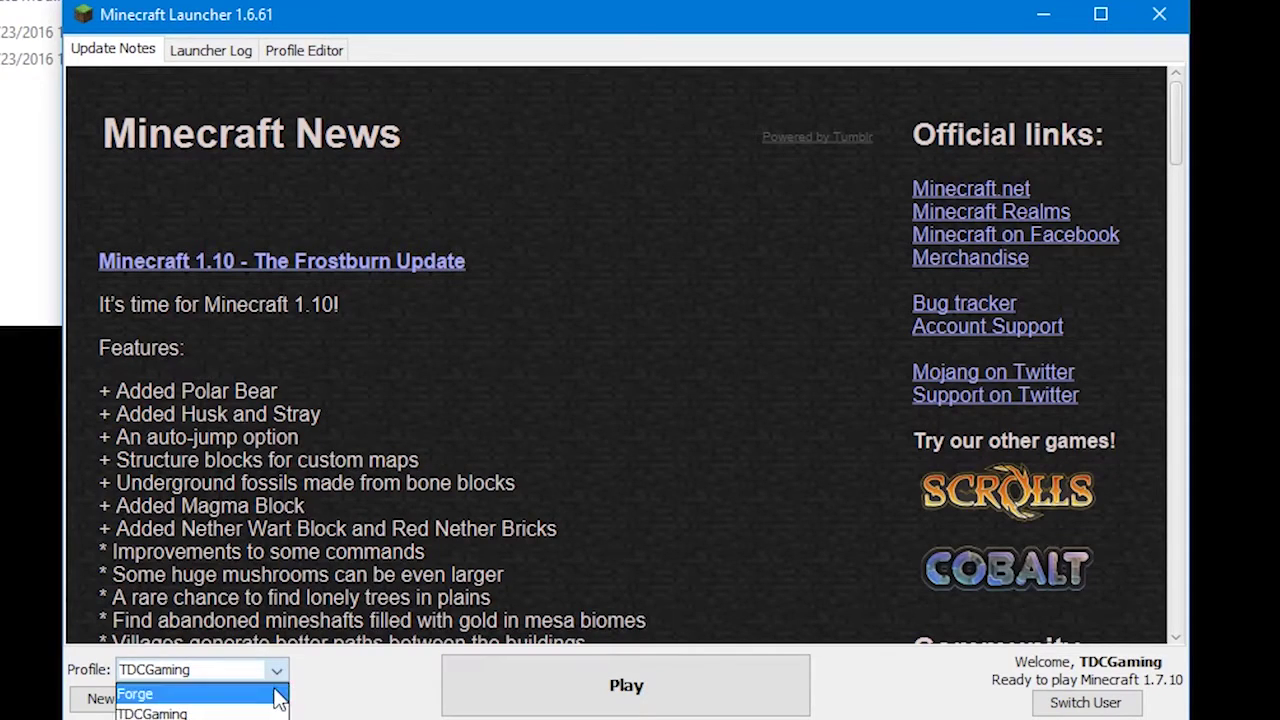
{"action": "left_click", "coordinate": [150, 693]}
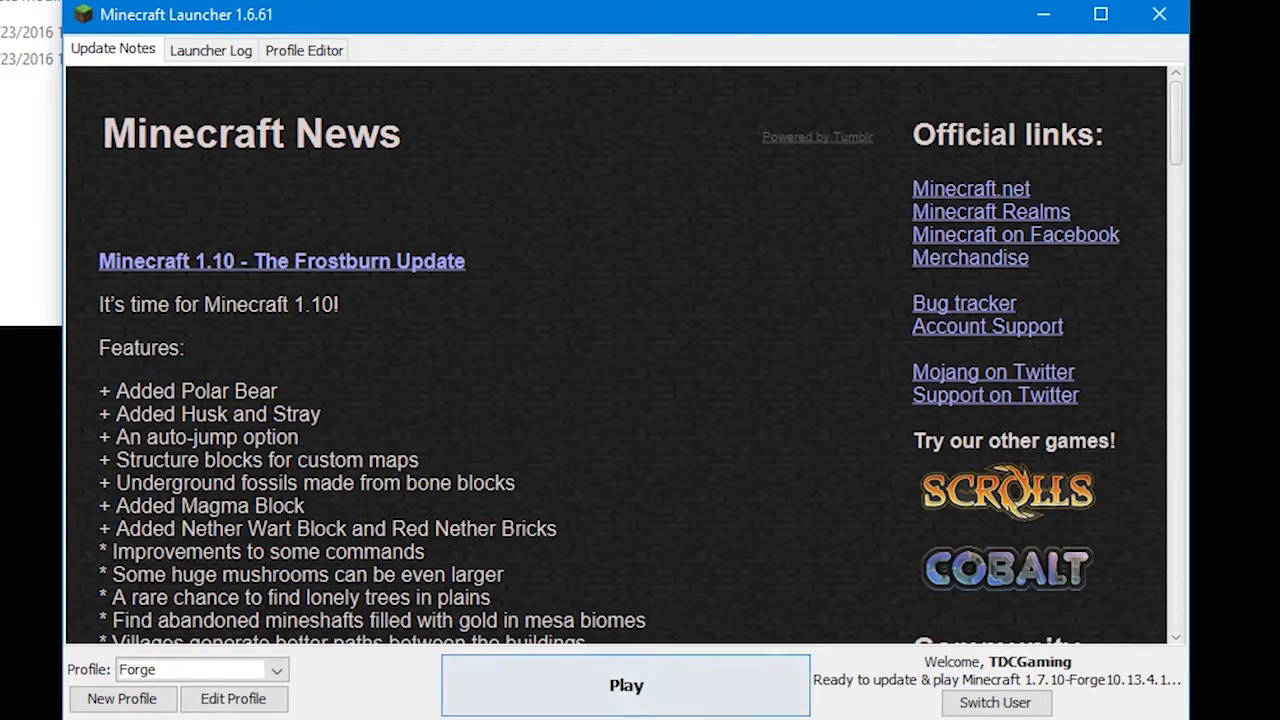
{"action": "left_click", "coordinate": [718, 700]}
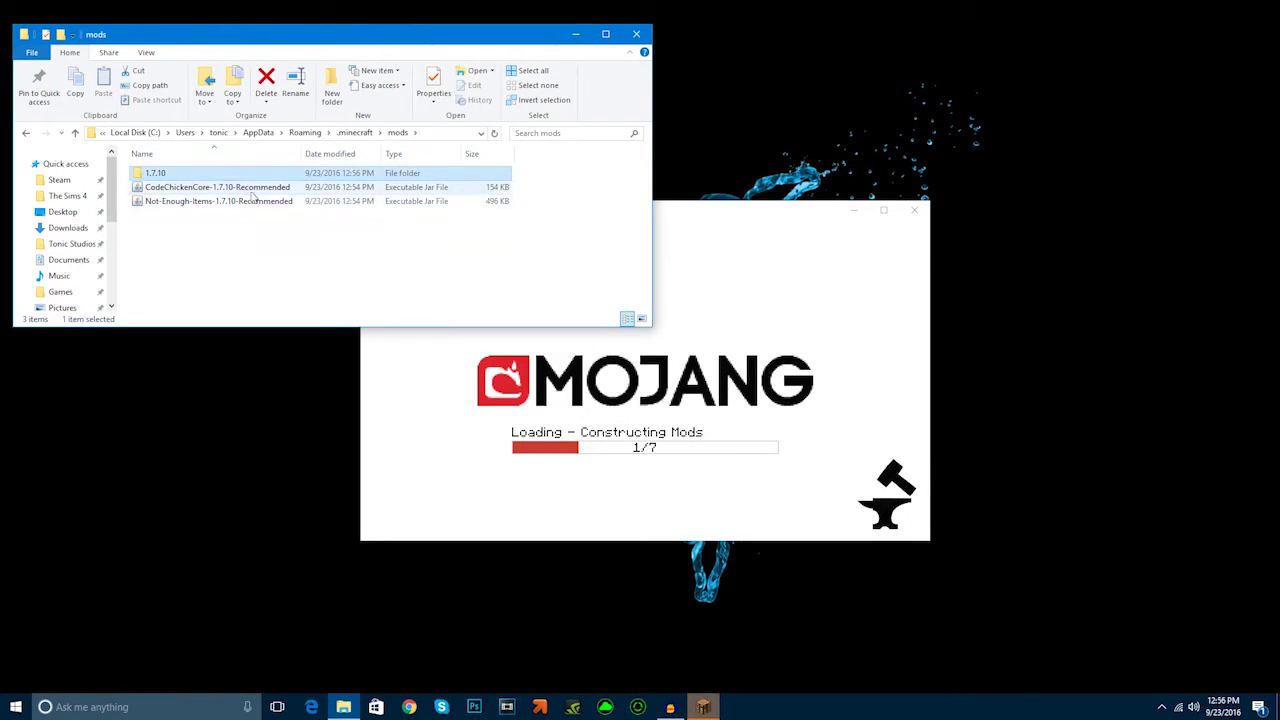
{"action": "left_click", "coordinate": [667, 206]}
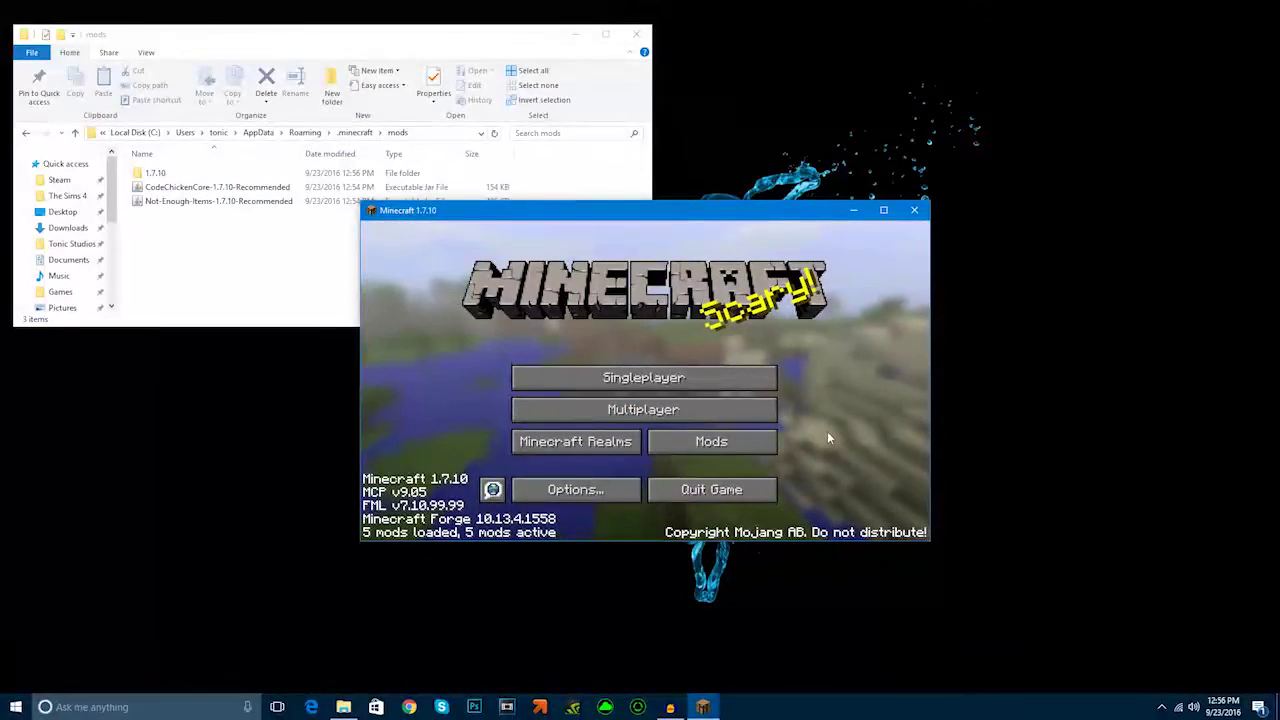
- Examine the CodeChicken Core and Not Enough Items entries in the game's mod list, and return to the title screen
{"action": "left_click", "coordinate": [765, 449]}
{"action": "left_click_drag", "start_coordinate": [532, 345], "coordinate": [529, 408]}
{"action": "left_click", "coordinate": [443, 422]}
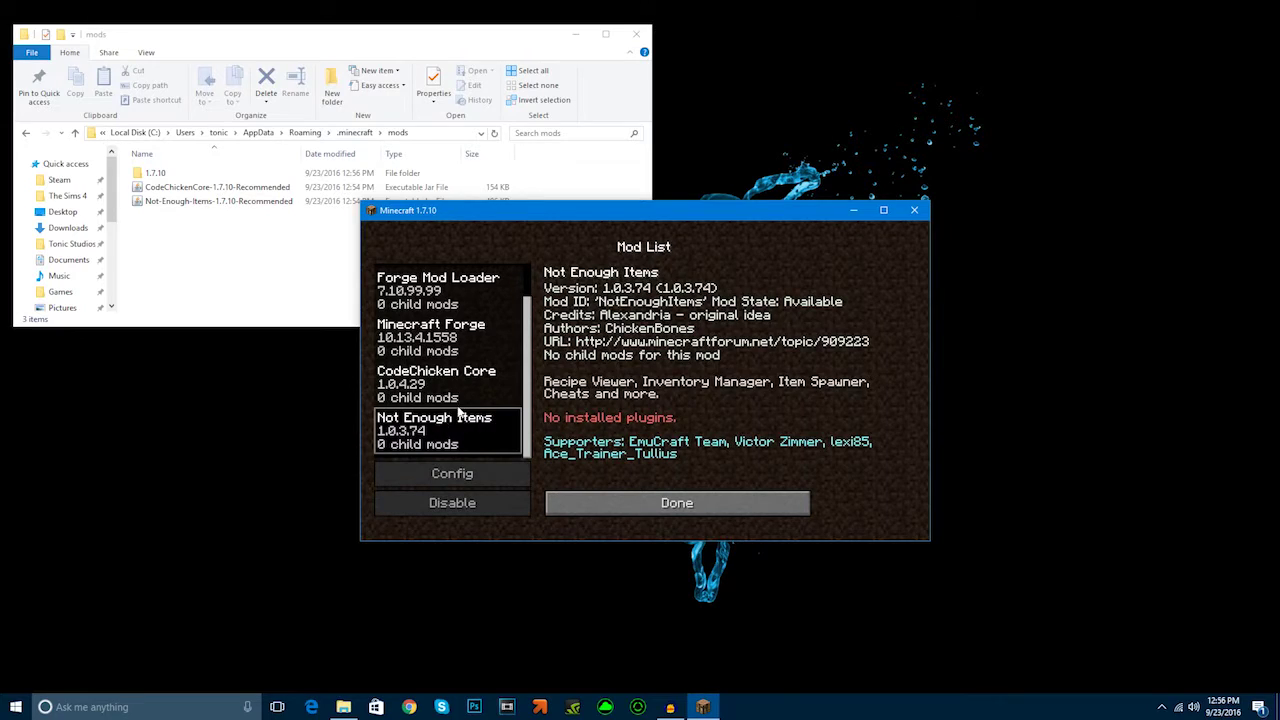
{"action": "left_click", "coordinate": [462, 380]}
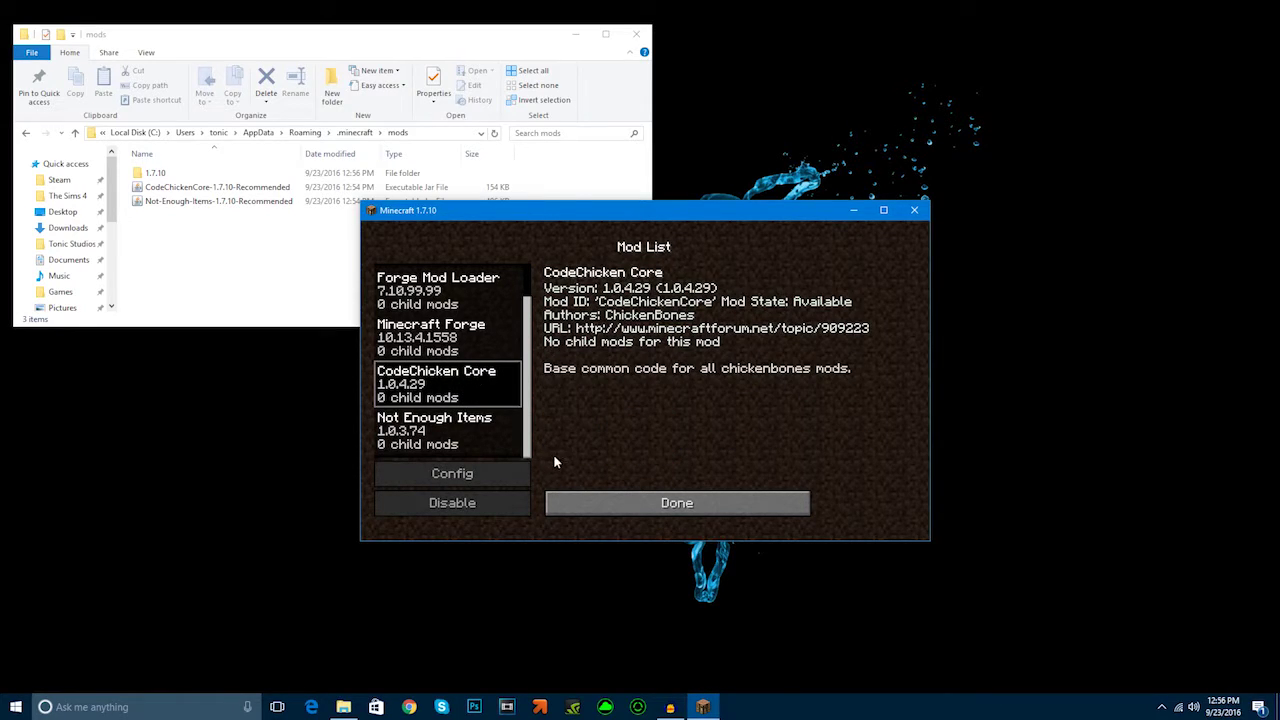
{"action": "left_click", "coordinate": [486, 441]}
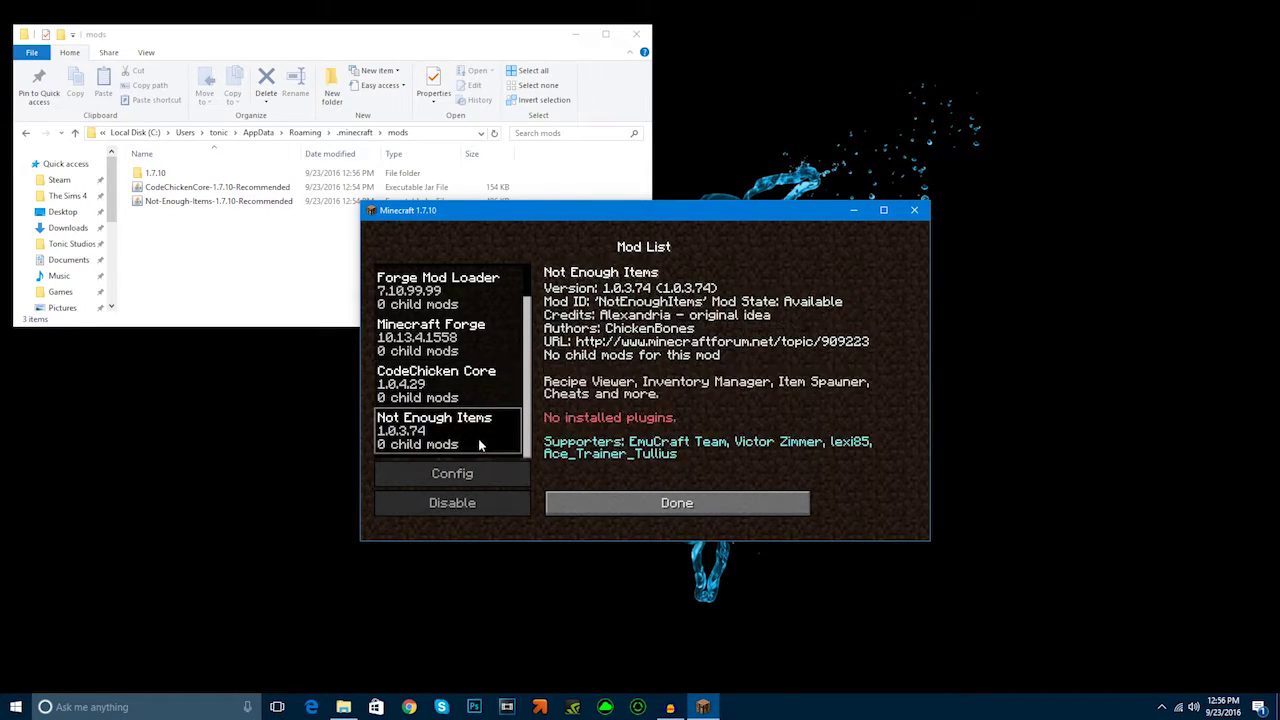
{"action": "left_click", "coordinate": [494, 430]}
{"action": "left_click", "coordinate": [488, 430]}
{"action": "left_click", "coordinate": [496, 405]}
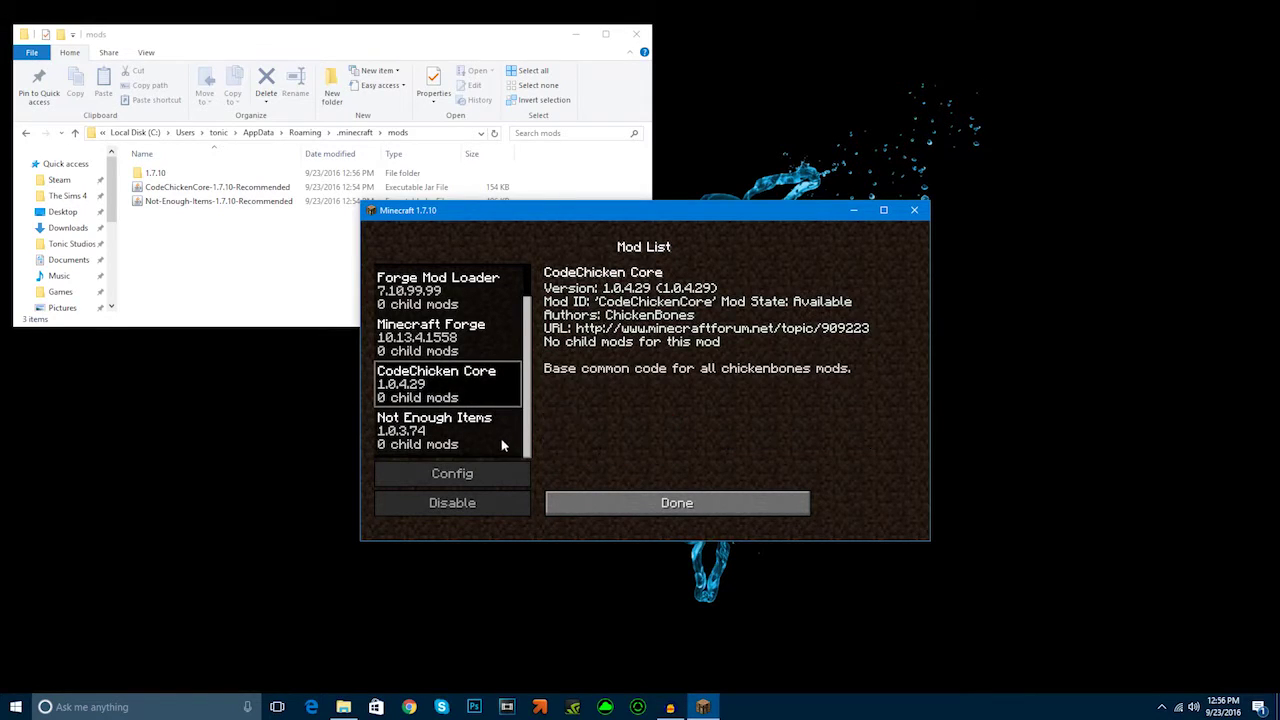
{"action": "left_click", "coordinate": [662, 496]}
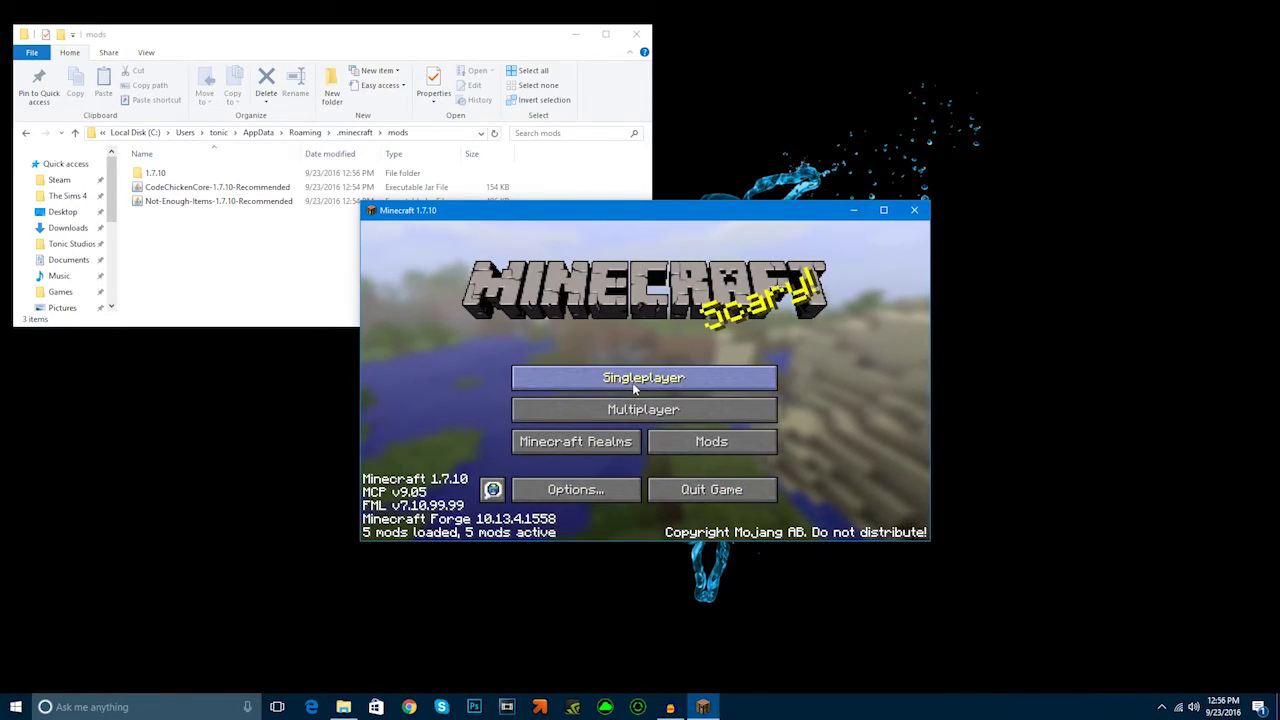
- Begin a new singleplayer world and name it YT Tutorial
{"action": "left_click", "coordinate": [634, 380]}
{"action": "left_click", "coordinate": [760, 484]}
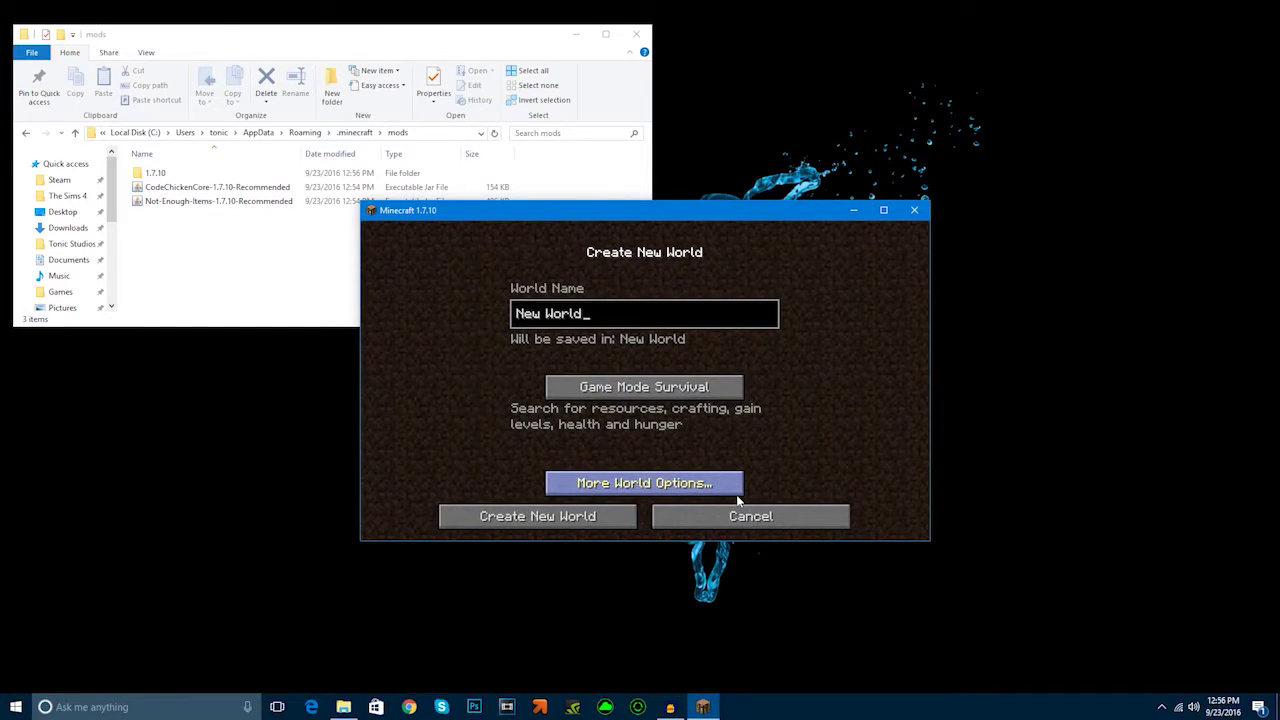
{"action": "key", "text": "ctrl+a"}
{"action": "key", "text": "BackSpace"}
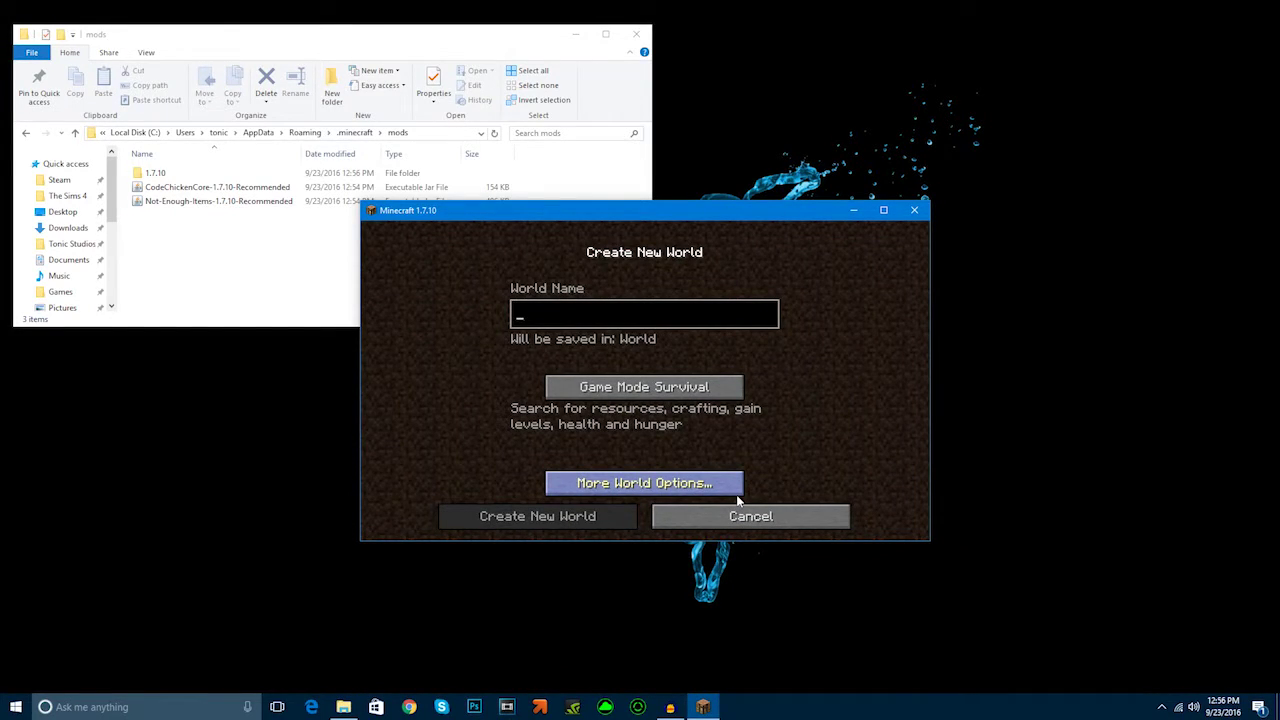
{"action": "type", "text": "YT Tutorial"}
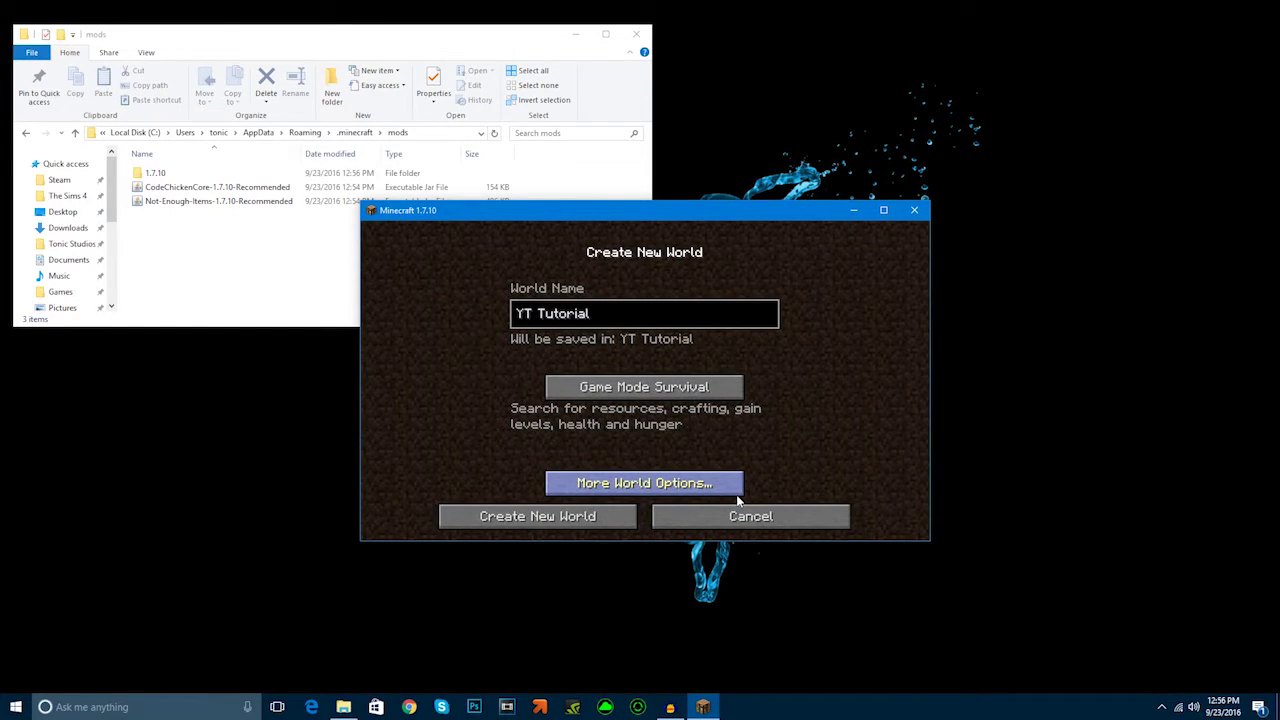
- Set the game mode to Creative and the world type to Superflat, and create the world
{"action": "left_click", "coordinate": [718, 385]}
{"action": "left_click", "coordinate": [718, 385]}
{"action": "left_click", "coordinate": [700, 484]}
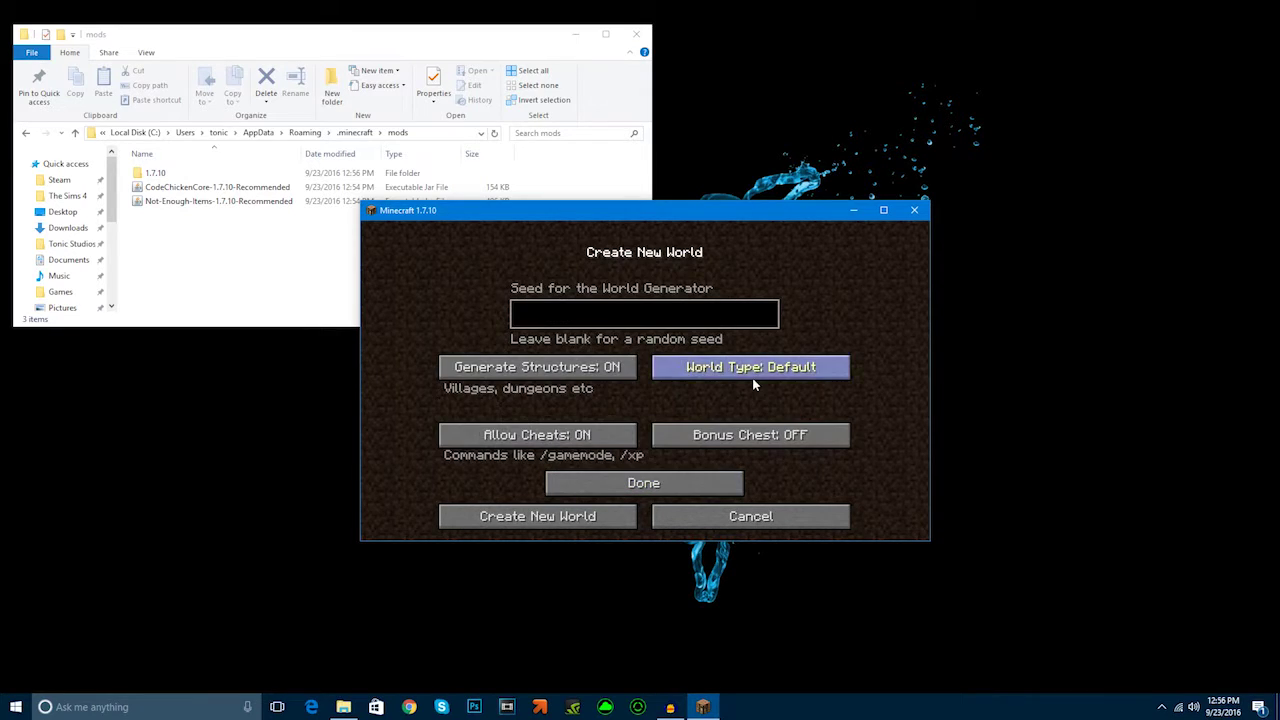
{"action": "left_click", "coordinate": [755, 376]}
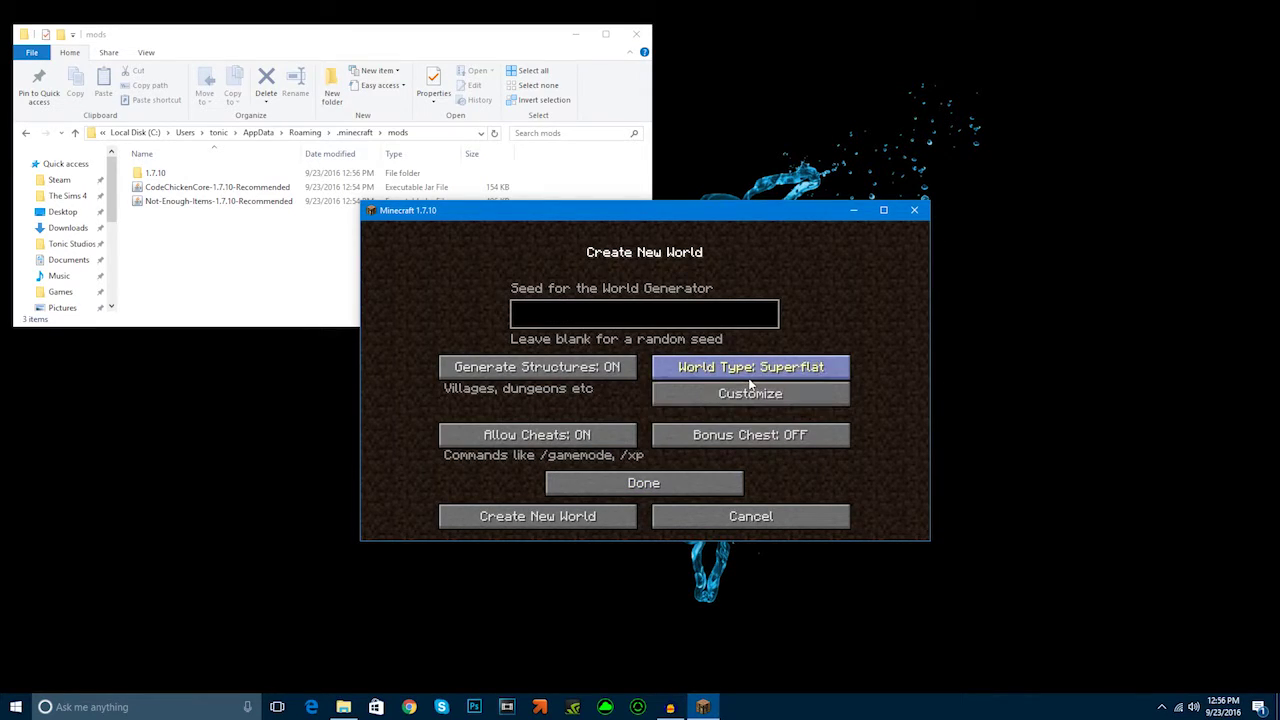
{"action": "left_click", "coordinate": [610, 514]}
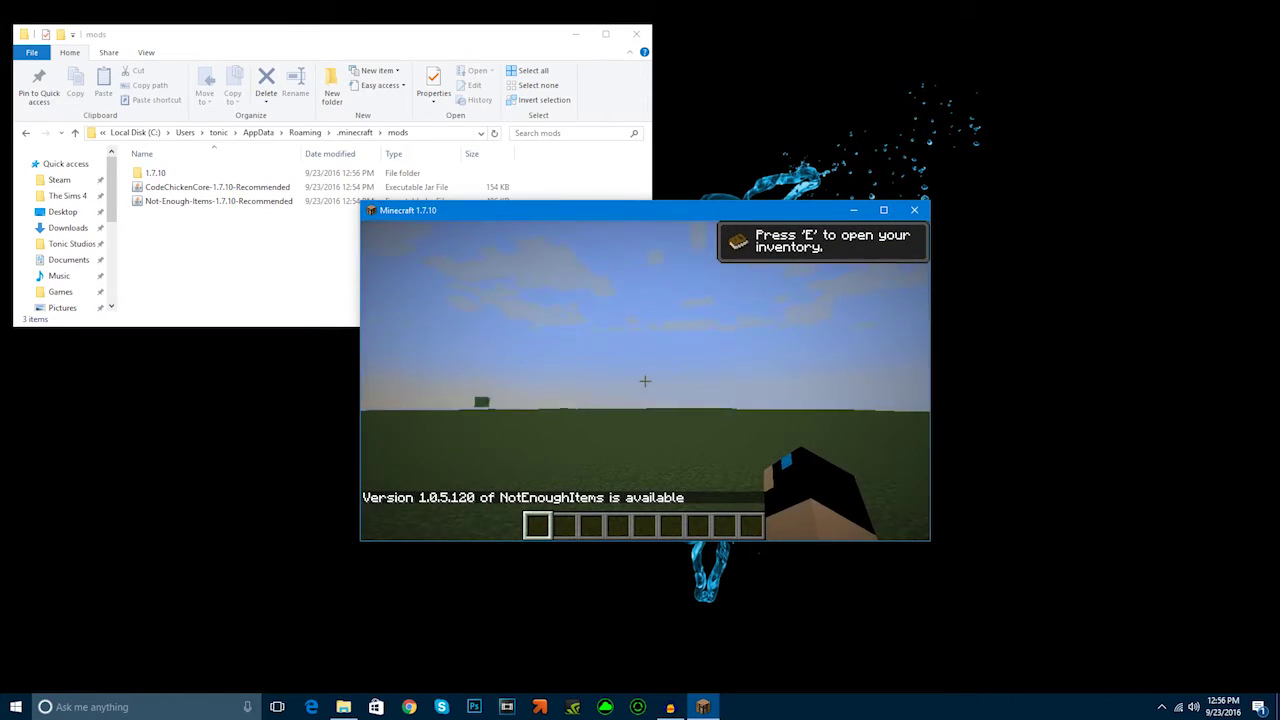
- Set the maximum framerate to Unlimited in the game's video settings
{"action": "key", "text": "Escape"}
{"action": "left_click", "coordinate": [580, 415]}
{"action": "left_click", "coordinate": [537, 409]}
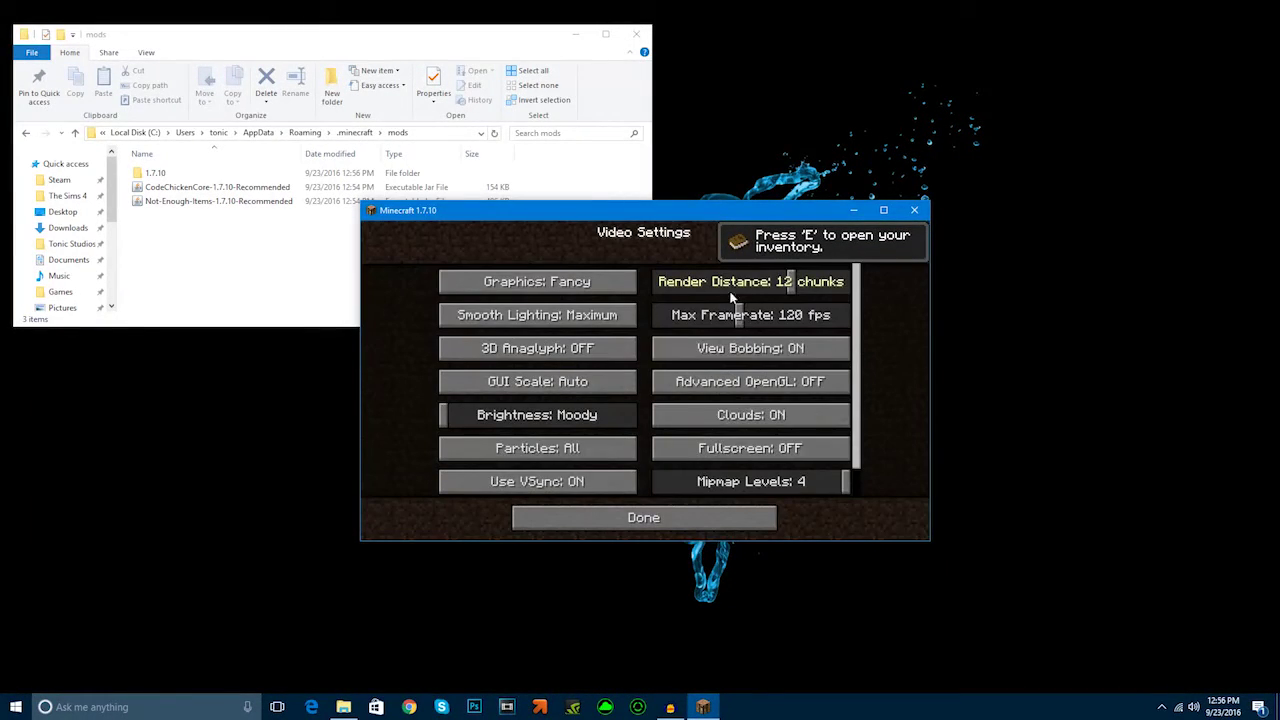
{"action": "left_click_drag", "start_coordinate": [740, 314], "coordinate": [945, 324]}
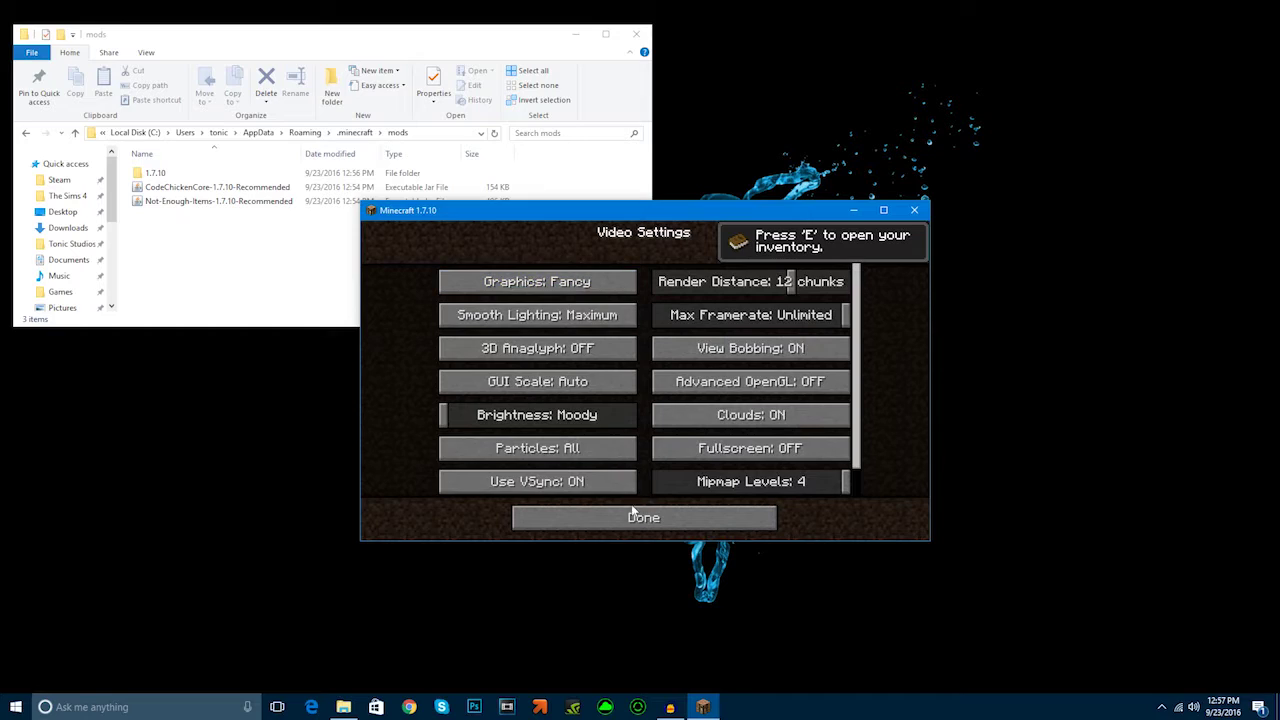
{"action": "left_click", "coordinate": [660, 517]}
- Set the world's difficulty to Peaceful and return to the game
{"action": "left_click", "coordinate": [744, 276]}
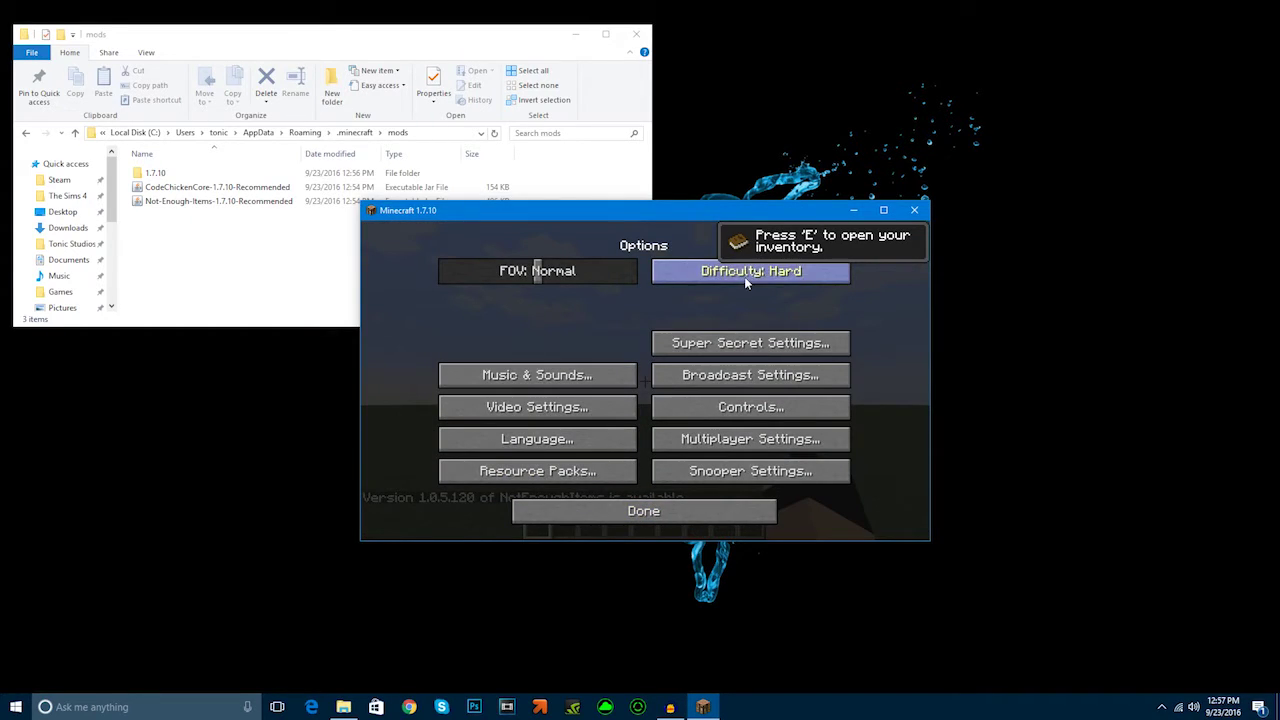
{"action": "left_click", "coordinate": [744, 276]}
{"action": "left_click", "coordinate": [744, 276]}
{"action": "left_click", "coordinate": [744, 276]}
{"action": "left_click", "coordinate": [744, 276]}
{"action": "left_click", "coordinate": [744, 276]}
{"action": "key", "text": "Escape"}
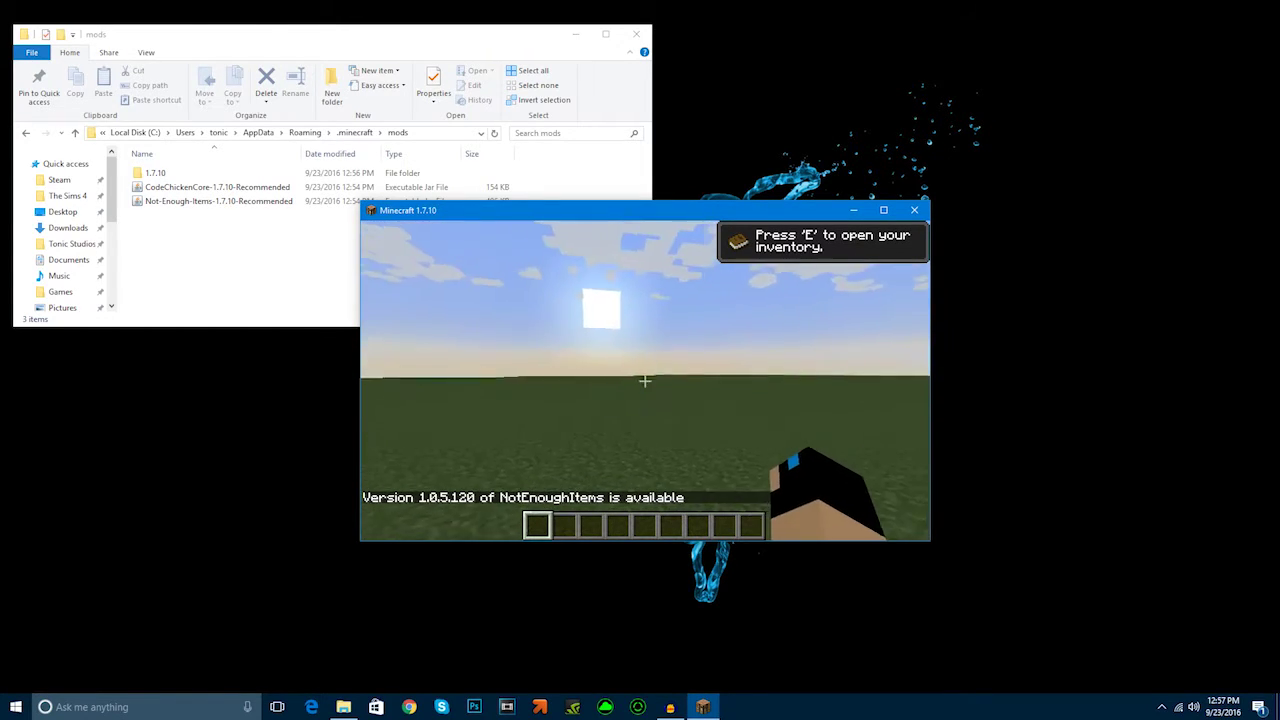
- Pause the game to move the Minecraft window higher on the desktop, and resume playing
{"action": "key", "text": "Escape"}
{"action": "left_click_drag", "start_coordinate": [694, 213], "coordinate": [686, 67]}
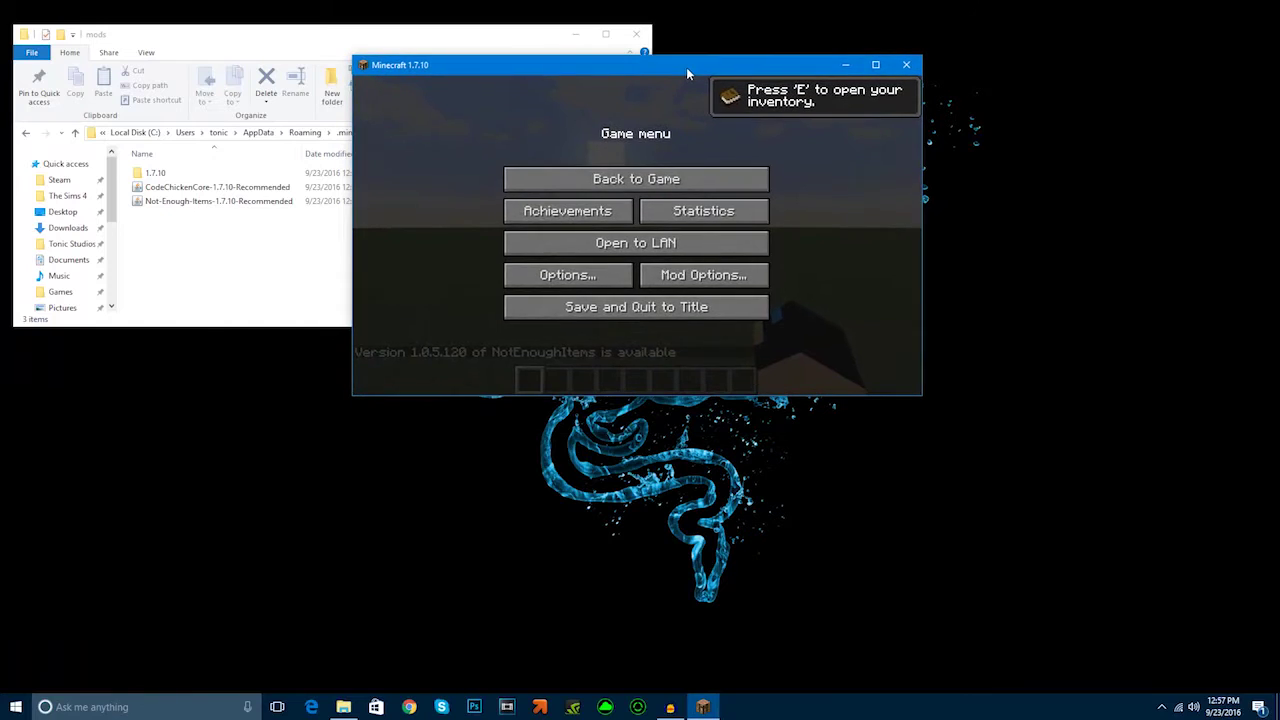
{"action": "key", "text": "Escape"}
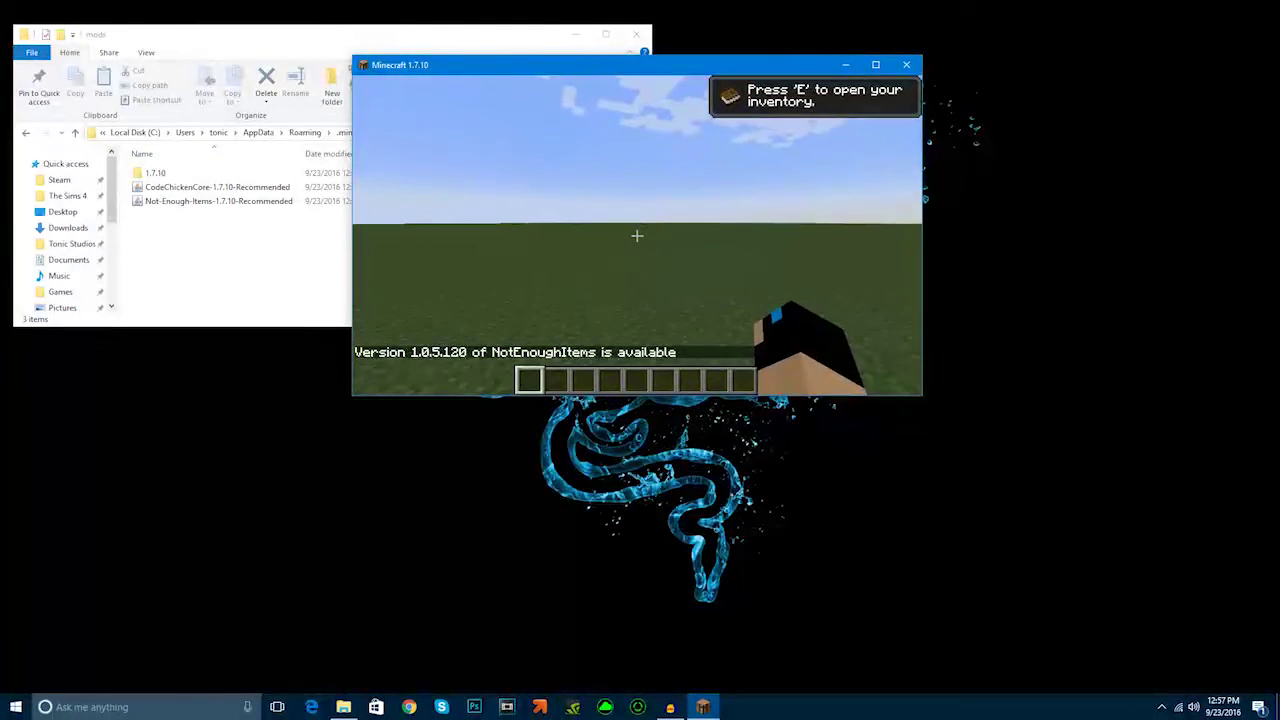
{"action": "key", "text": "t"}
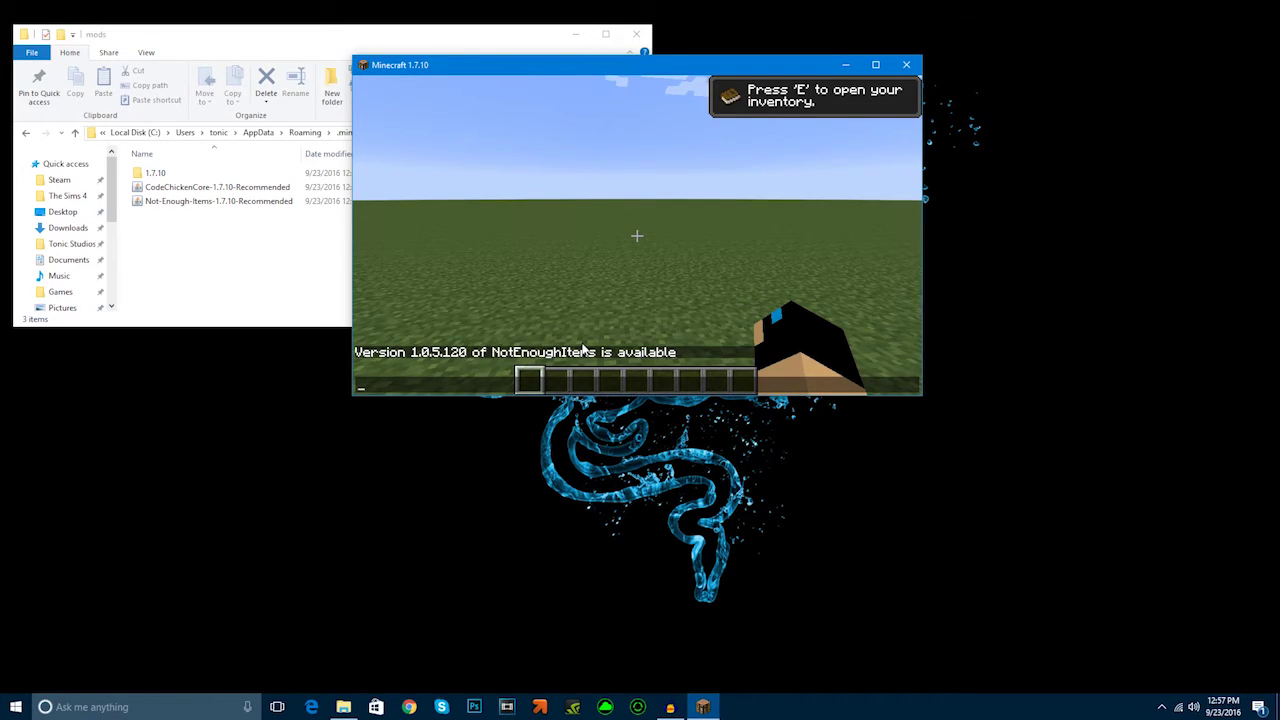
- Turn the music volume down to its minimum in the game's sound options and return to the world
{"action": "key", "text": "Escape"}
{"action": "left_click", "coordinate": [580, 274]}
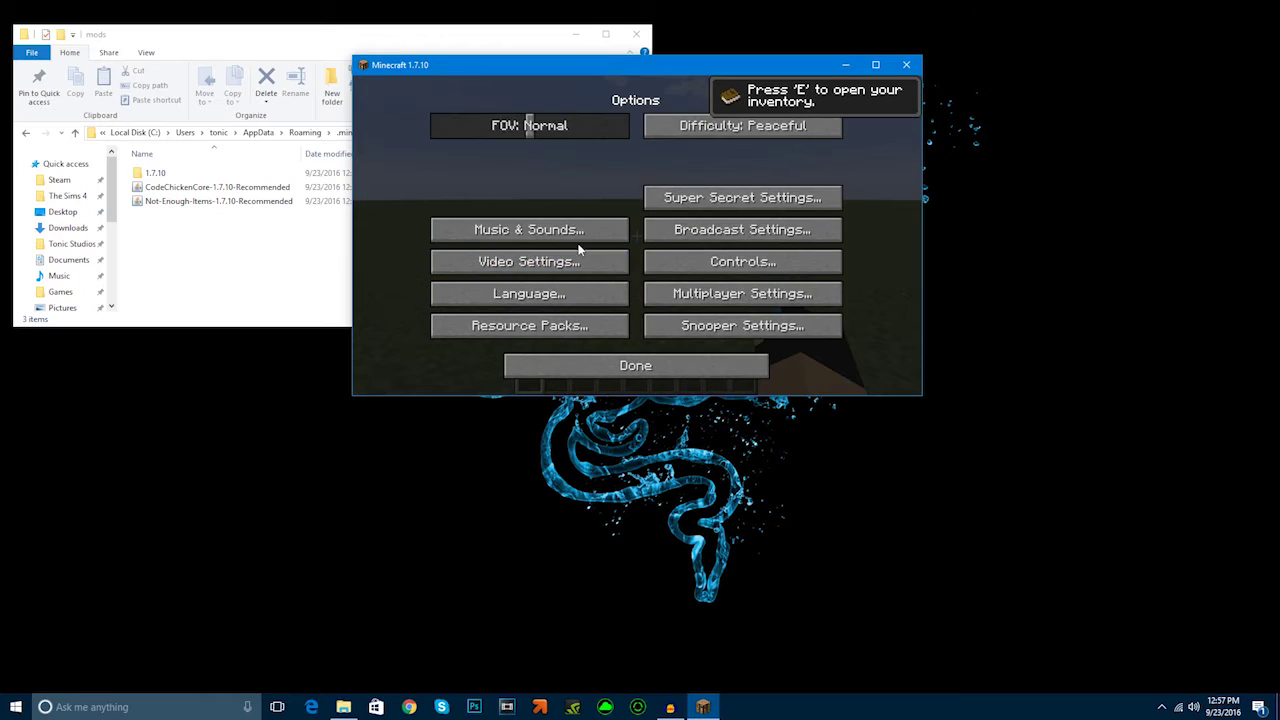
{"action": "left_click", "coordinate": [573, 228]}
{"action": "left_click_drag", "start_coordinate": [581, 157], "coordinate": [436, 157]}
{"action": "key", "text": "Escape"}
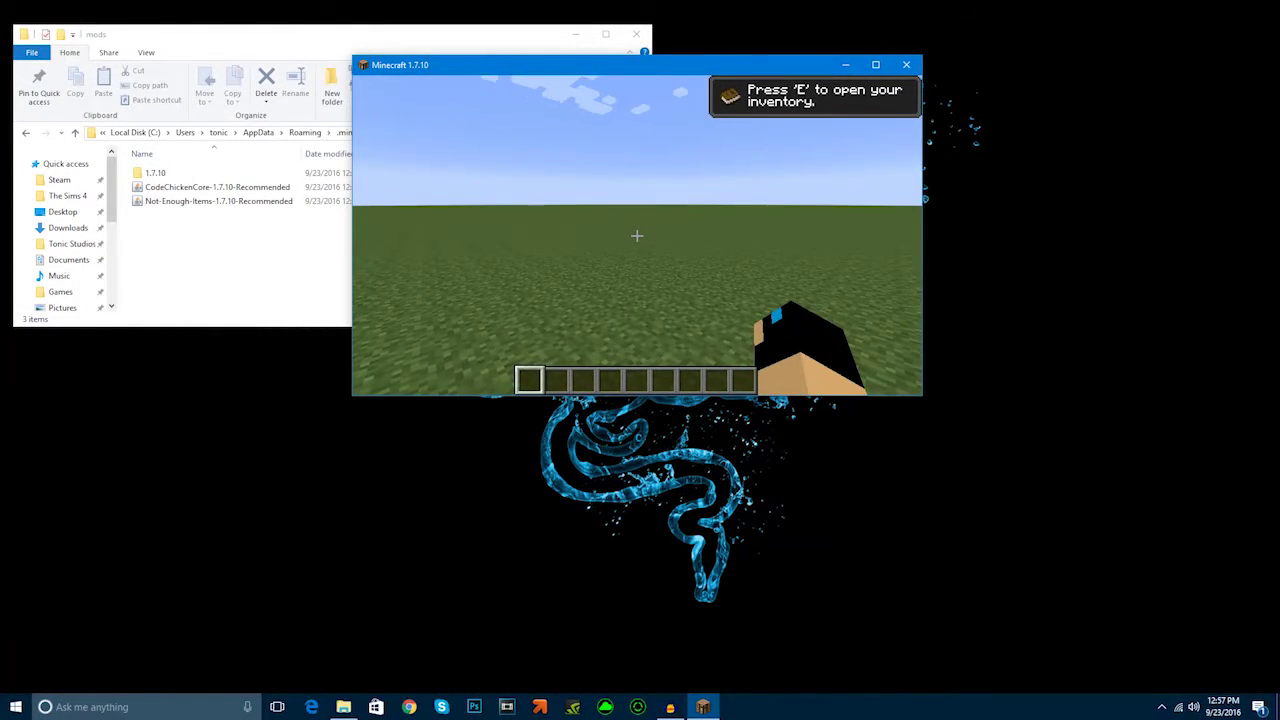
- Open the inventory in the new world to view the Not Enough Items interface
{"action": "key", "text": "e"}
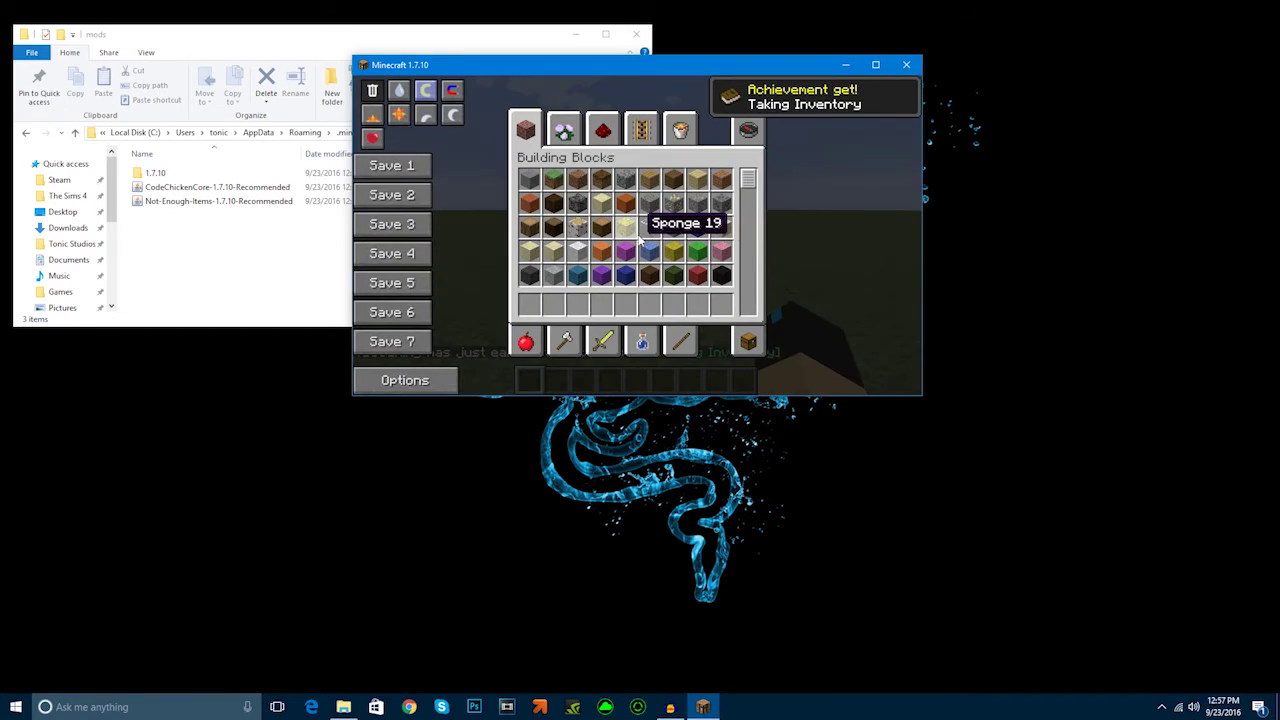